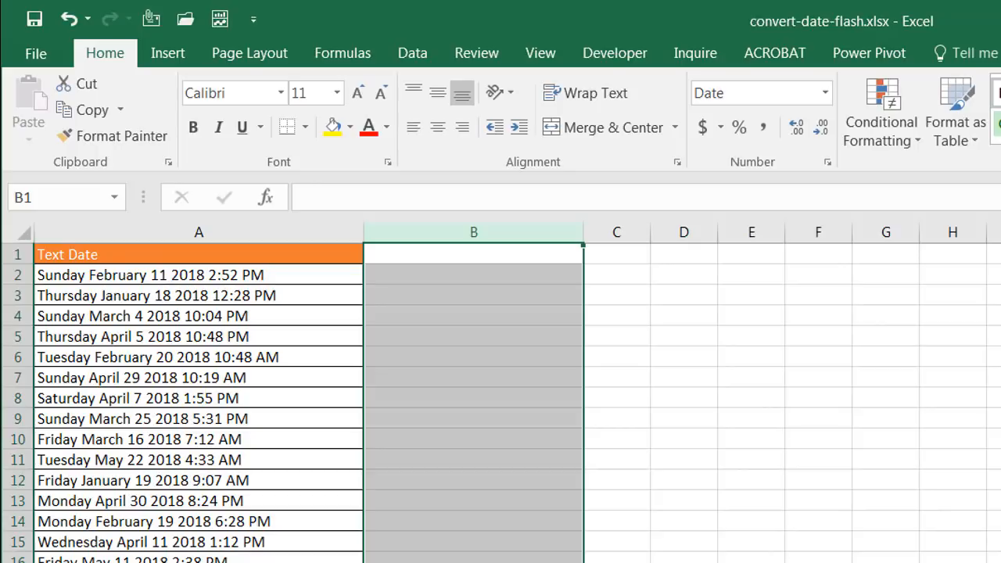
Step: Enter the date 1/1/2018 in cell C2 and widen column C to fit it
click(637, 274)
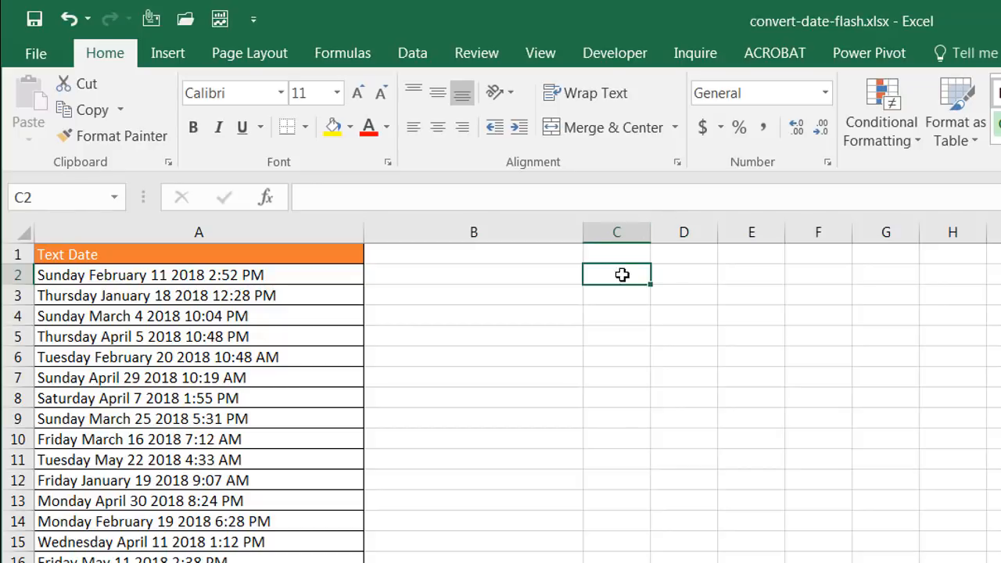
text(1/1/)
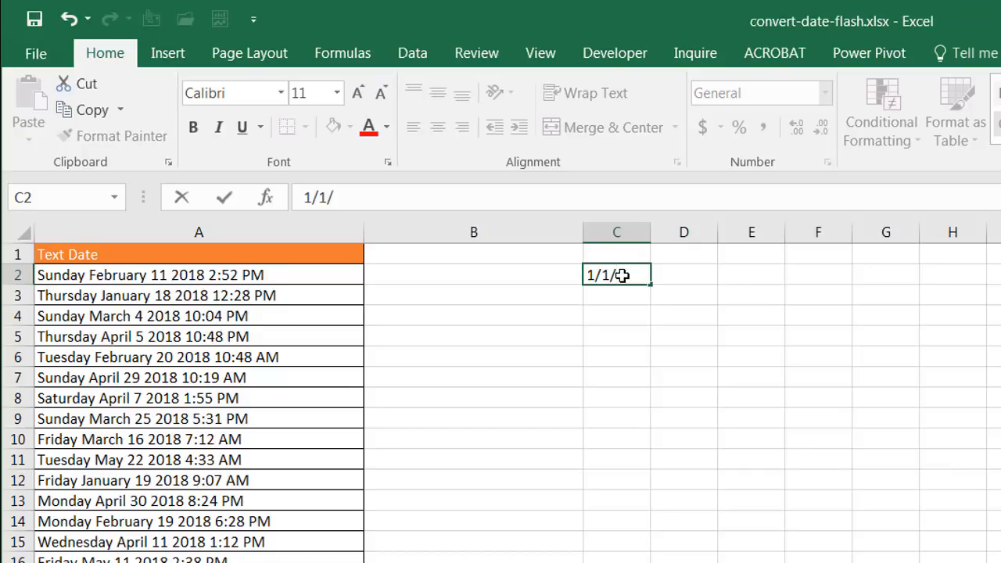
text(2018)
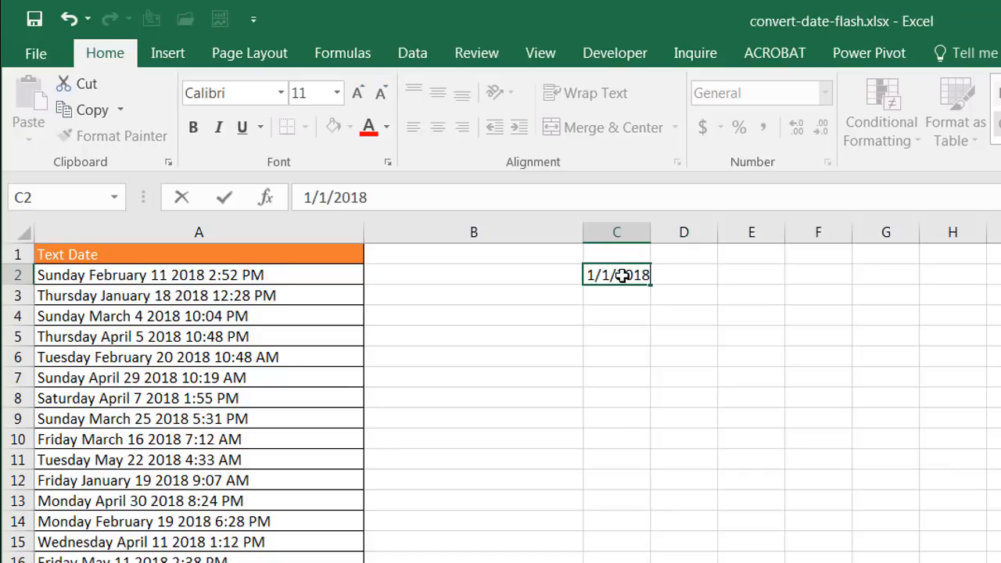
key(Return)
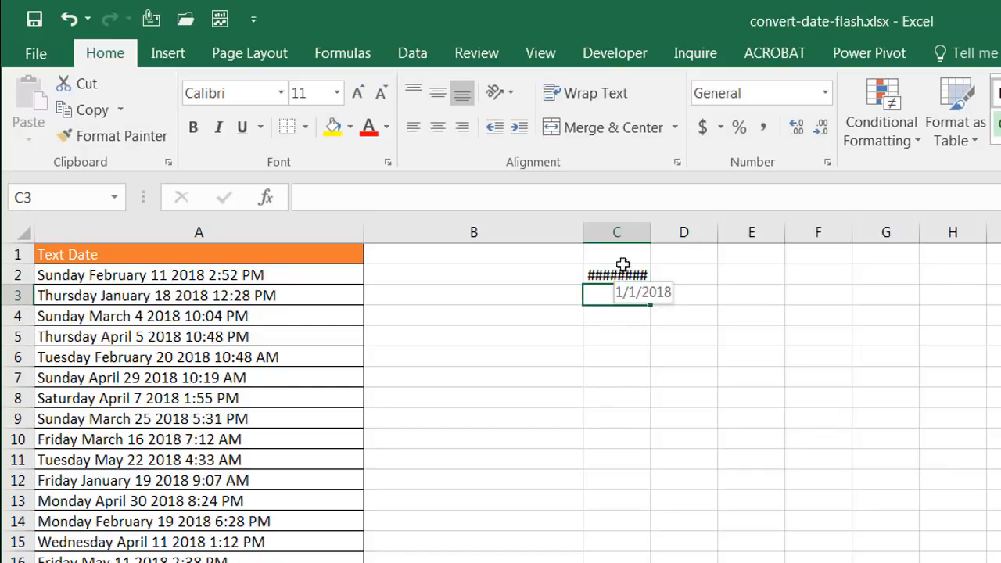
drag(650, 232, 747, 250)
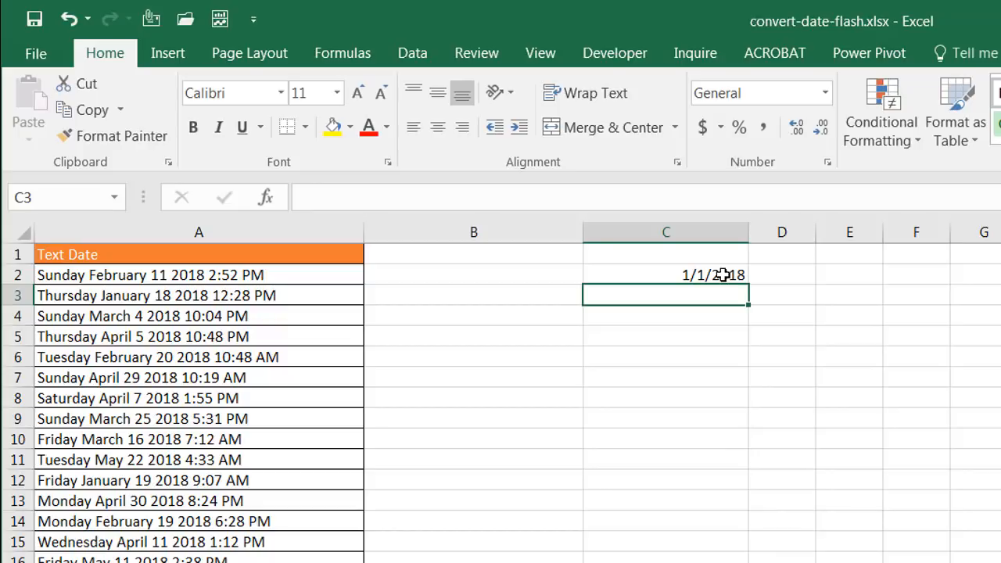
Step: Enter a formula in D2 that adds 1 to the date in C2, and auto-fit column D's width
click(769, 275)
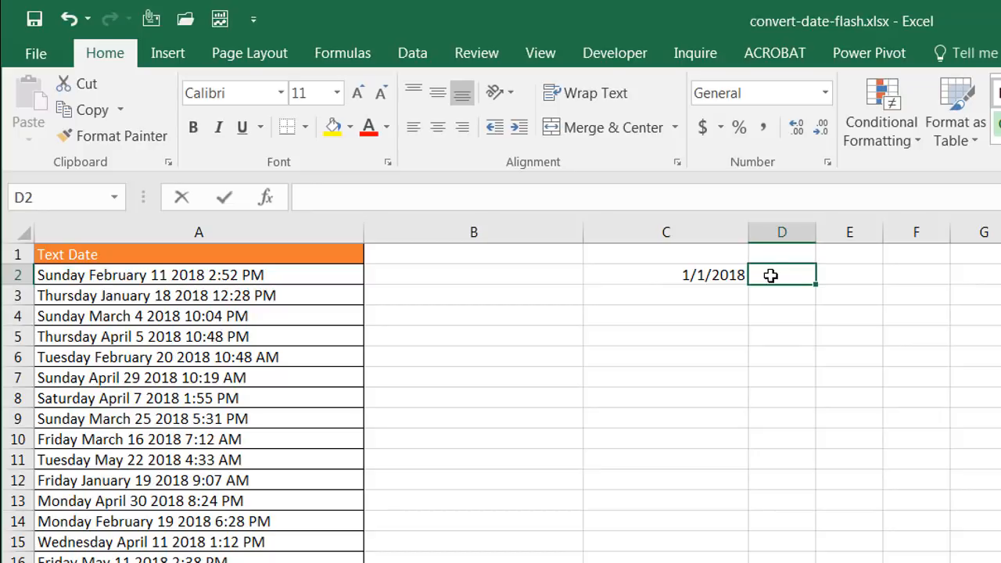
text(=)
click(703, 276)
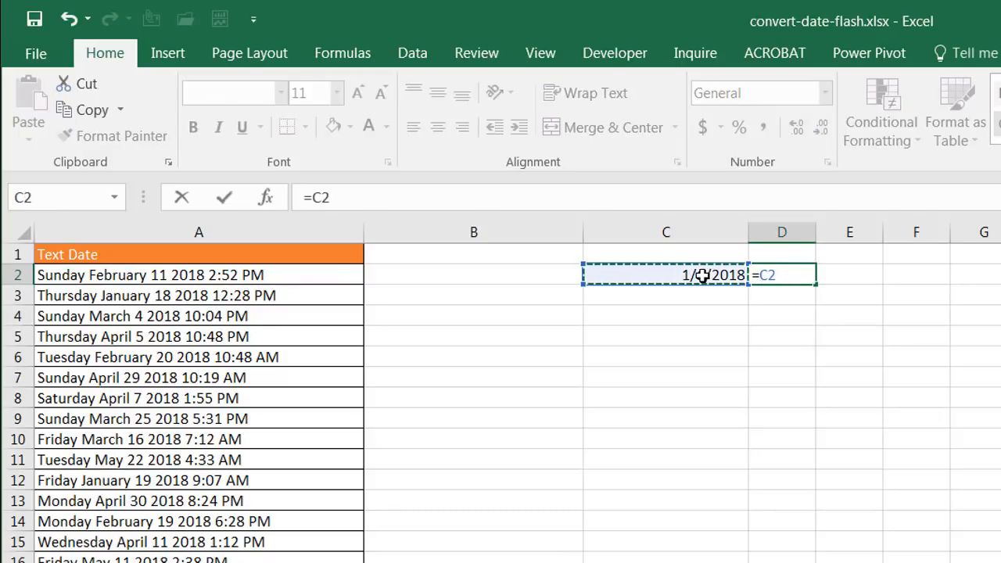
text(+1)
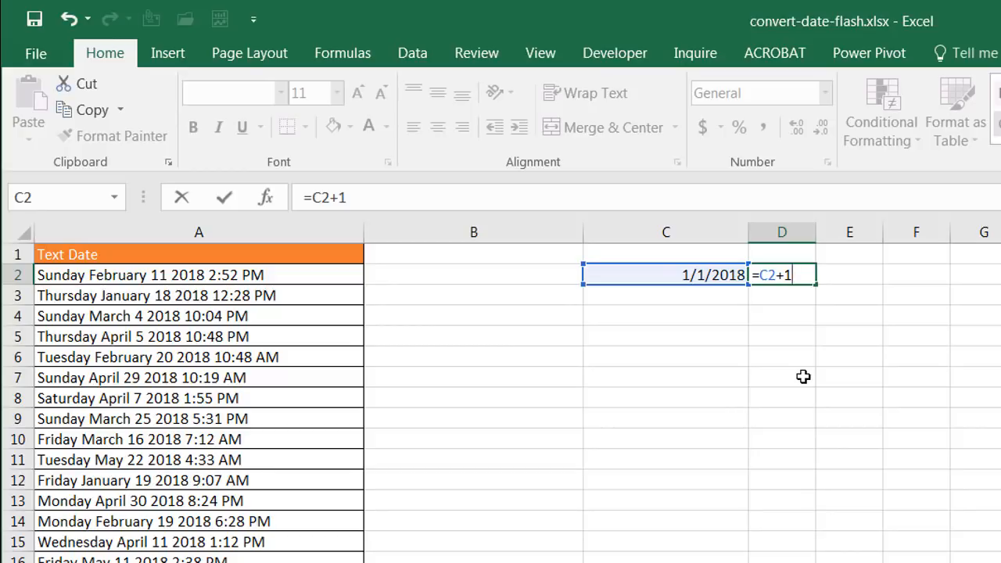
key(Return)
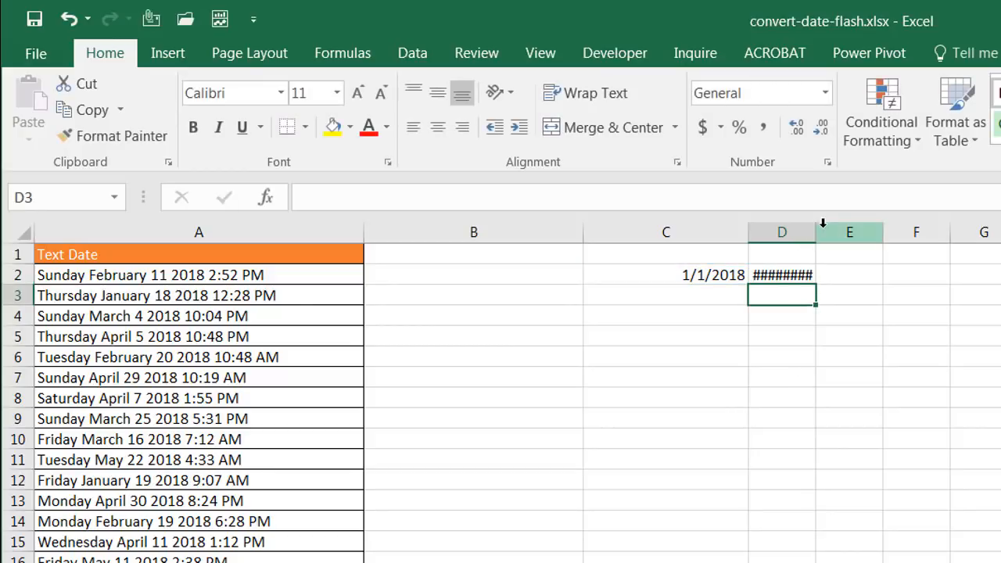
double_click(816, 228)
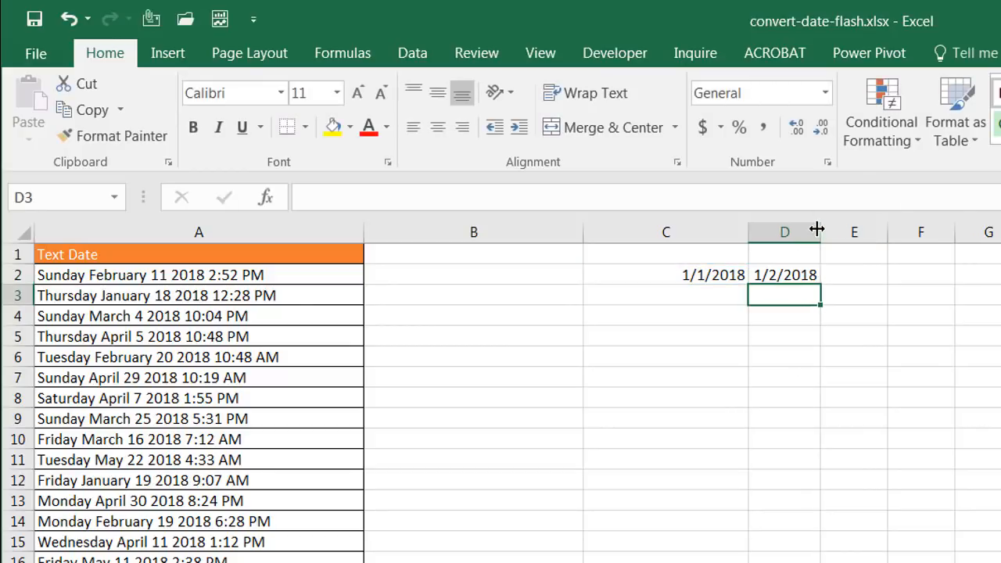
Step: Enter the formula =A2+1 in cell E2 to test date arithmetic on the first text date
click(851, 272)
text(=)
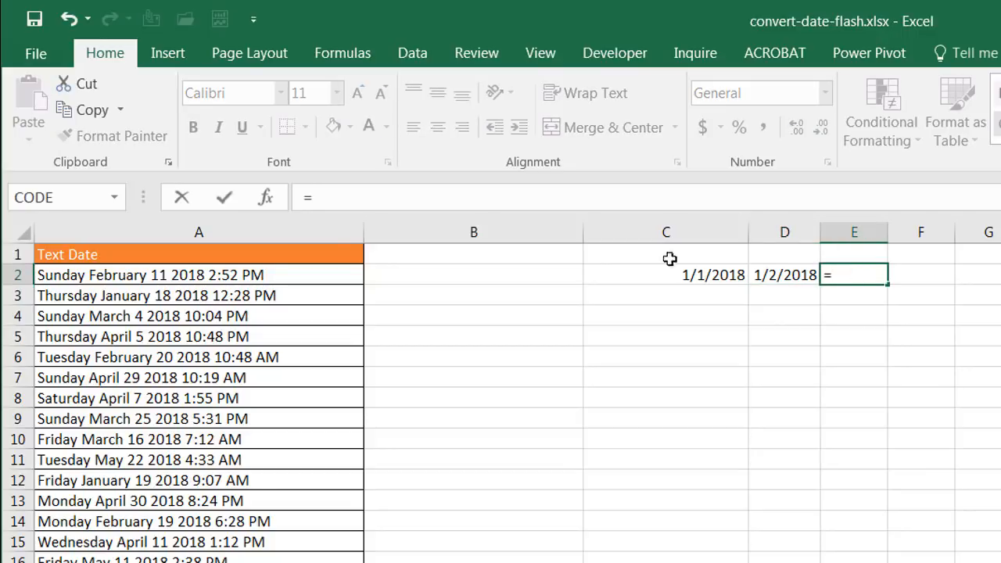
click(286, 273)
text(+1)
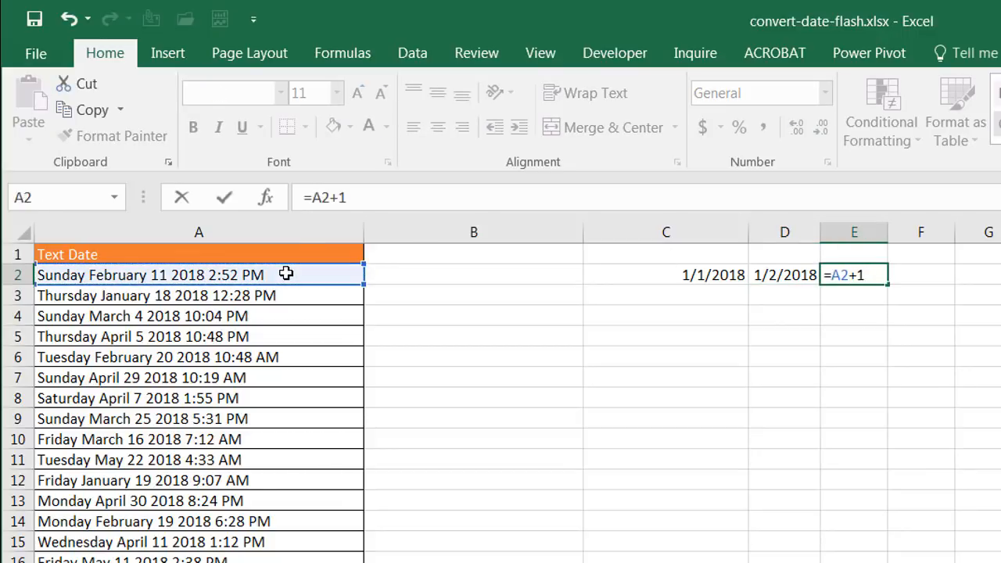
key(Return)
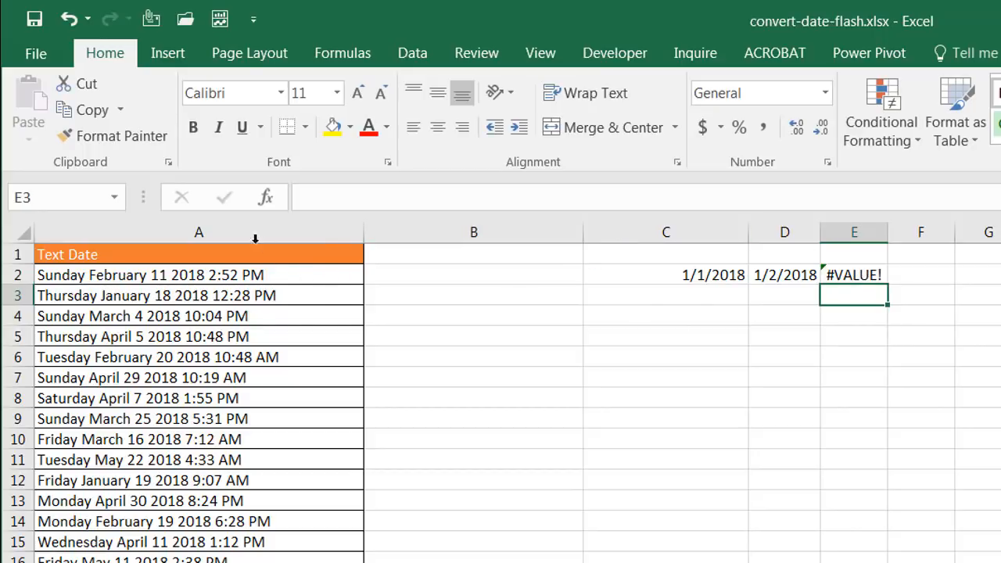
Step: Delete the test columns C through E
drag(661, 224, 867, 232)
right_click(867, 233)
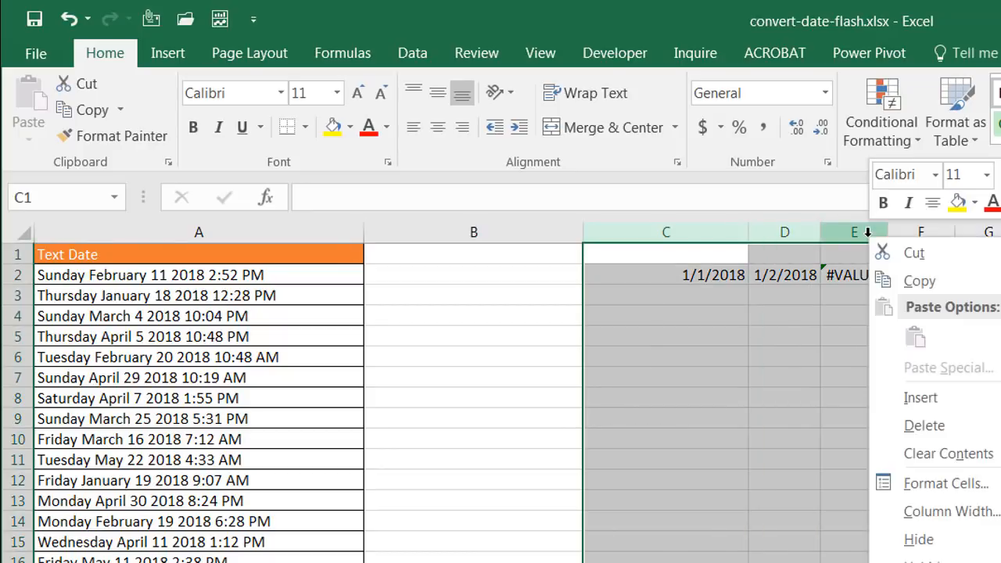
click(993, 438)
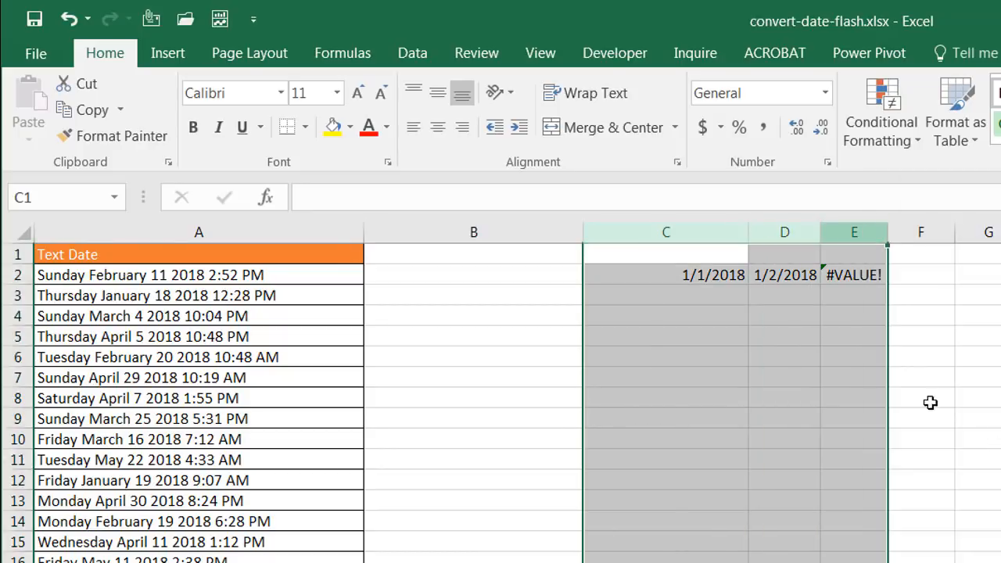
Step: Enter the example weekdays Sunday in B2 and Thursday in B3, and Flash Fill the rest of column B from B4
click(516, 282)
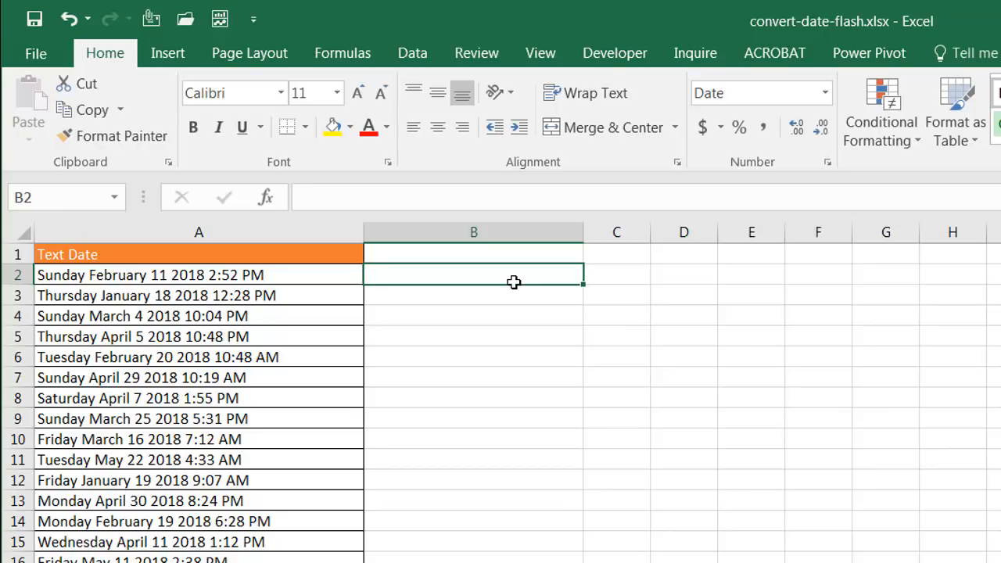
text(sunday)
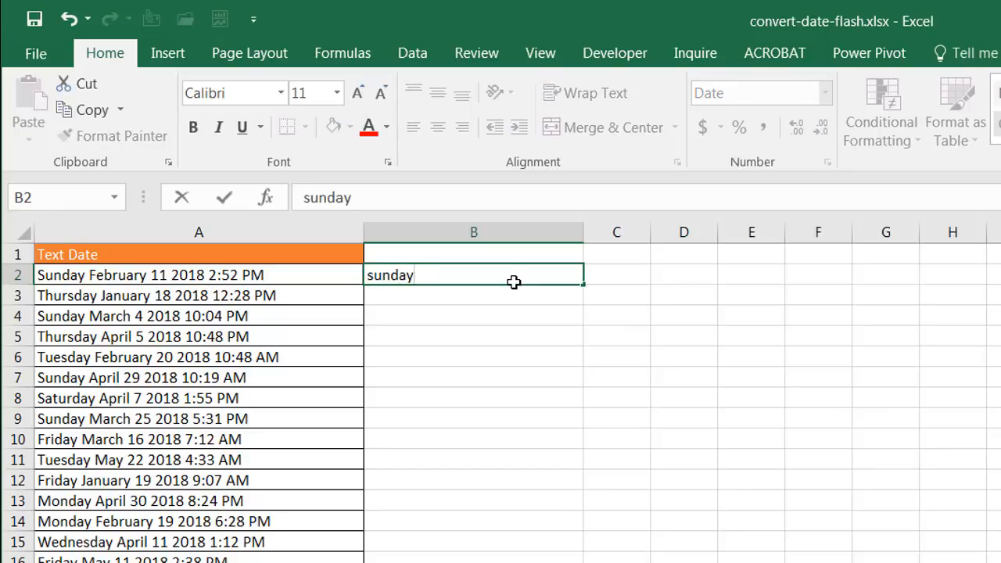
key(ctrl+Return)
key(Down)
text(thur)
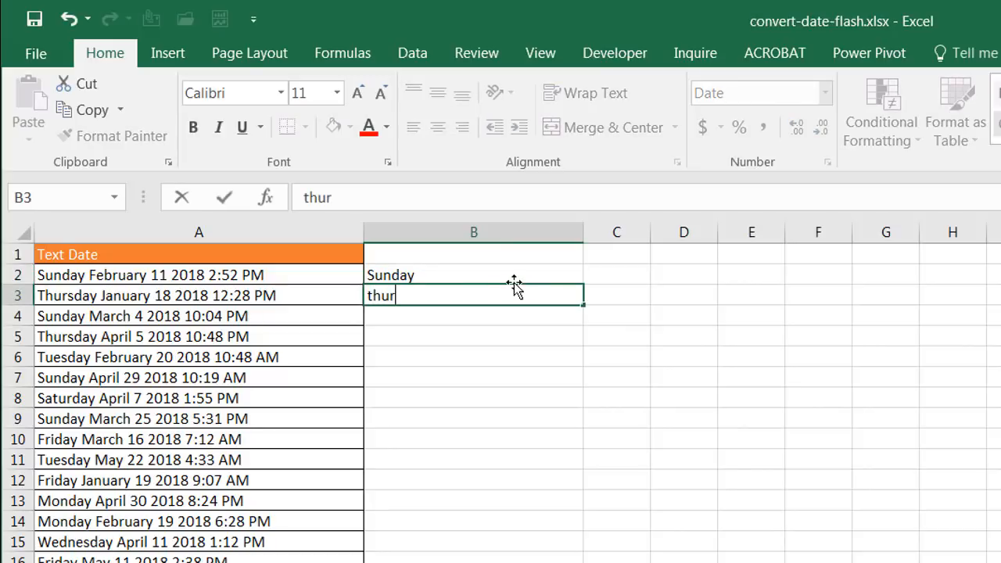
text(da)
key(BackSpace)
key(BackSpace)
text(sa)
key(BackSpace)
text(day)
key(Return)
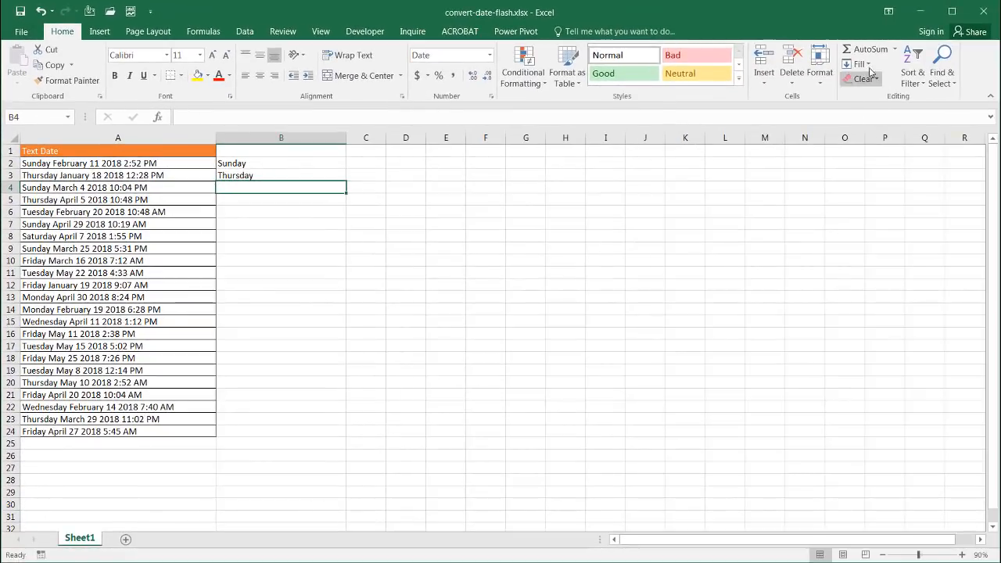
click(869, 70)
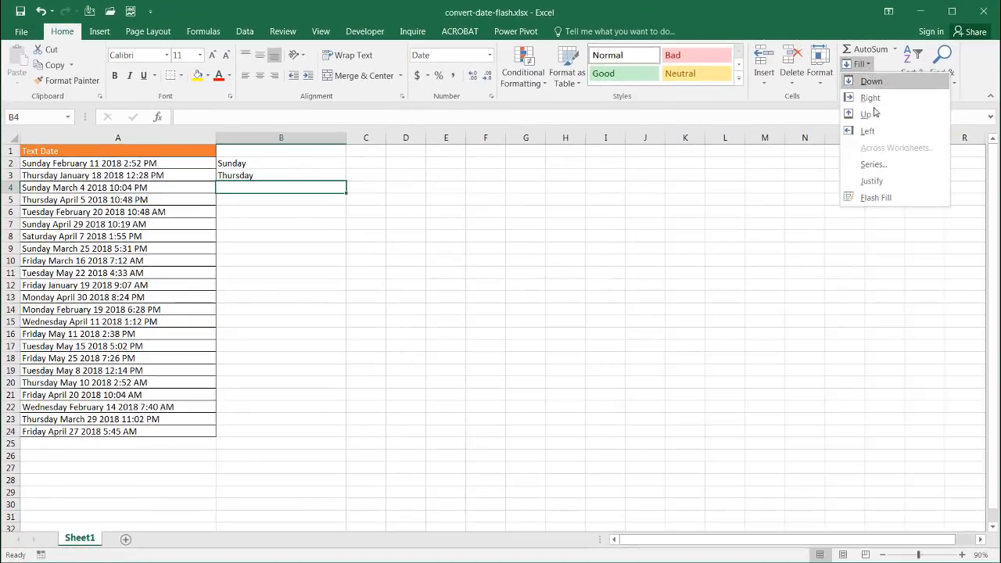
click(893, 201)
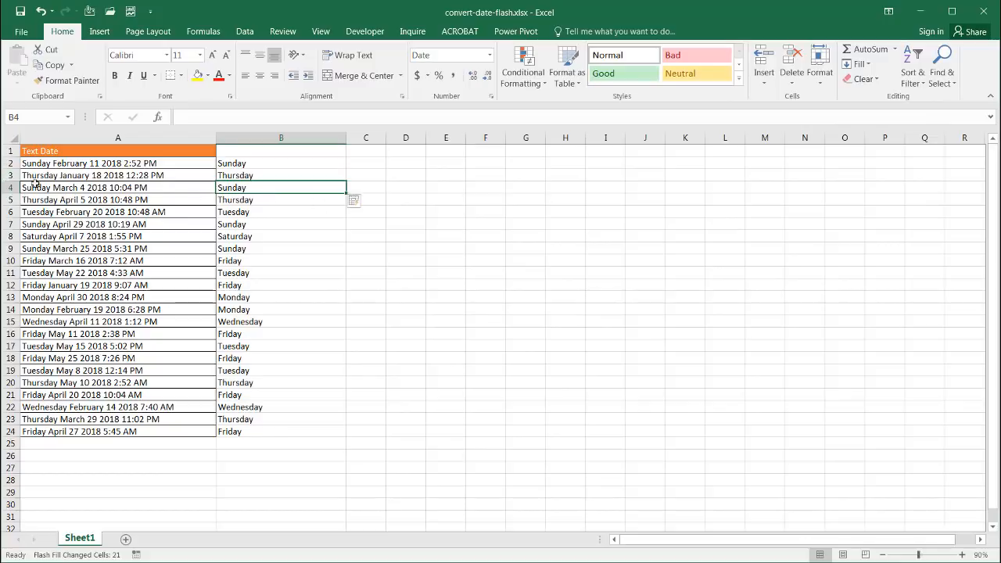
Step: Delete column B with the extracted weekday names
click(288, 138)
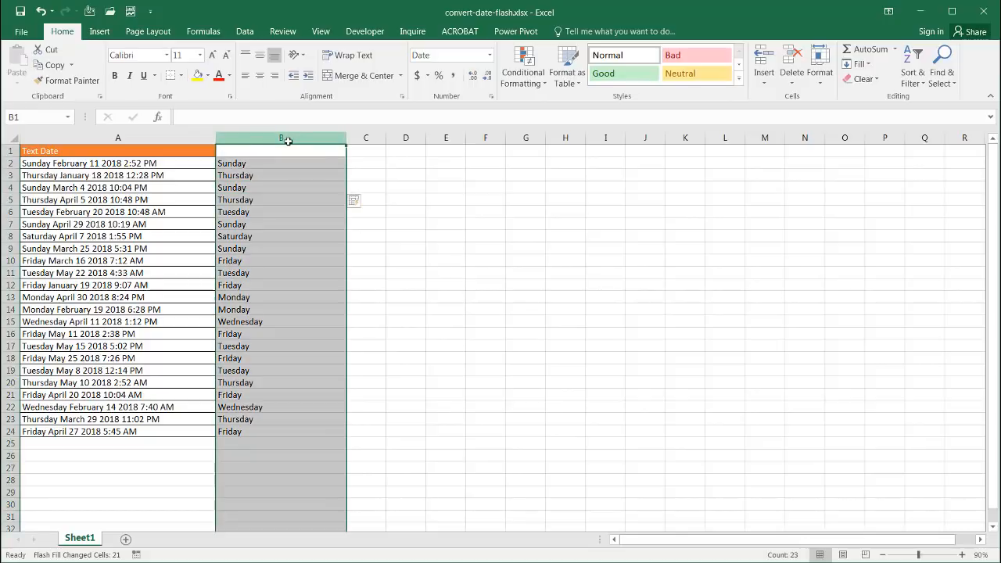
right_click(287, 140)
click(360, 253)
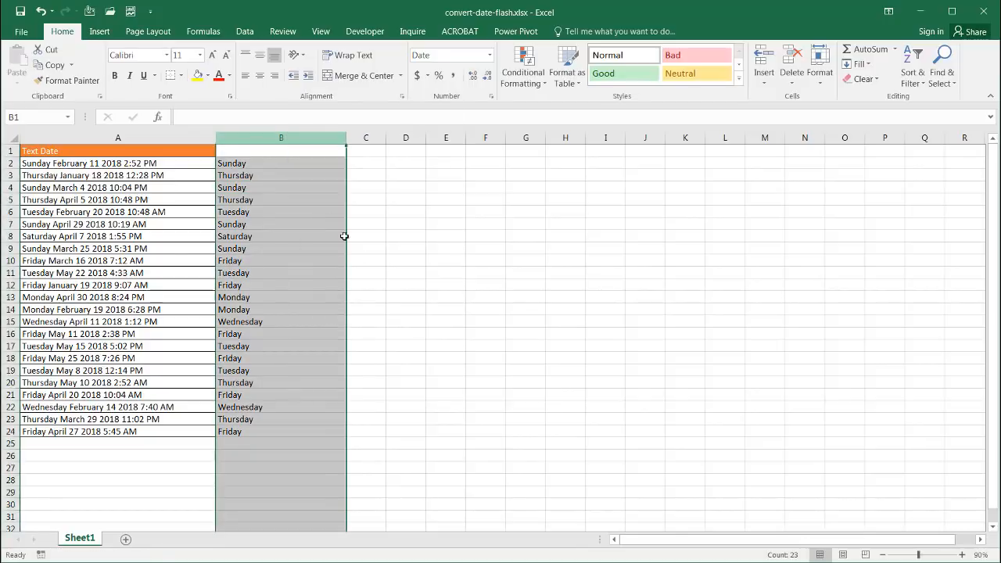
Step: Enter the example dates feb-11 in B2, jan-18 in B3 and mar-04 in B4, matching the text dates in column A
click(244, 163)
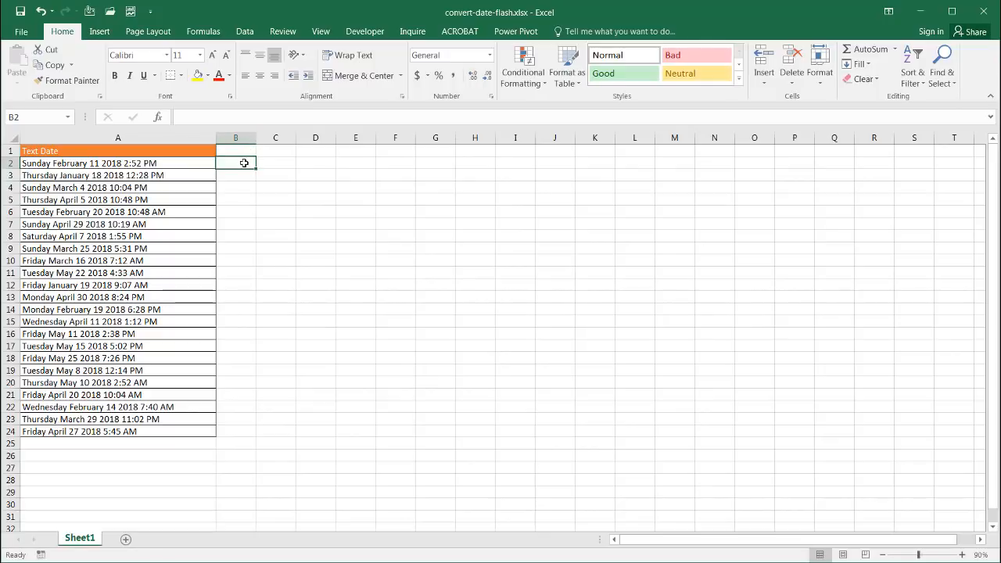
text(feb-)
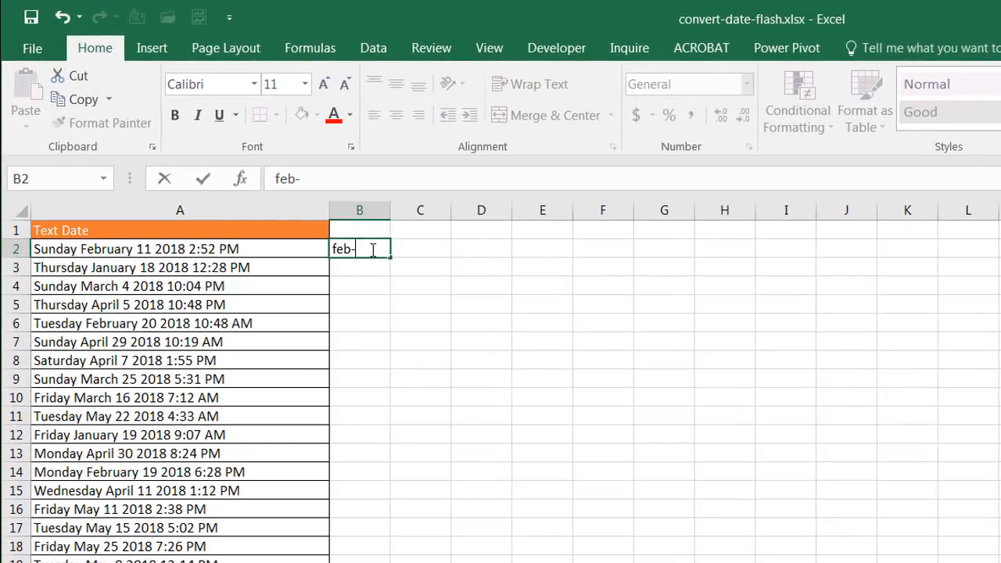
text(11)
key(Return)
text(jan)
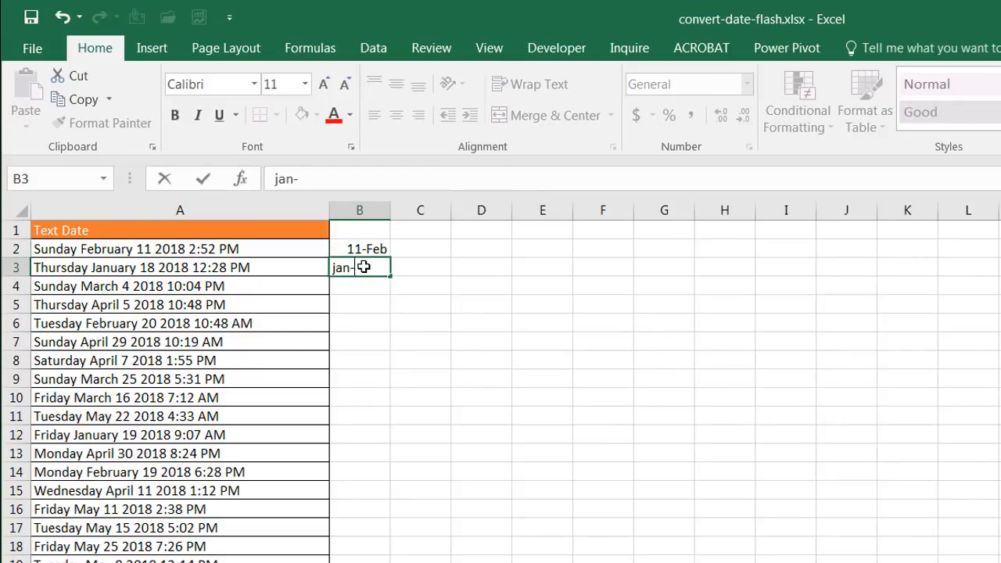
text(-18)
key(Return)
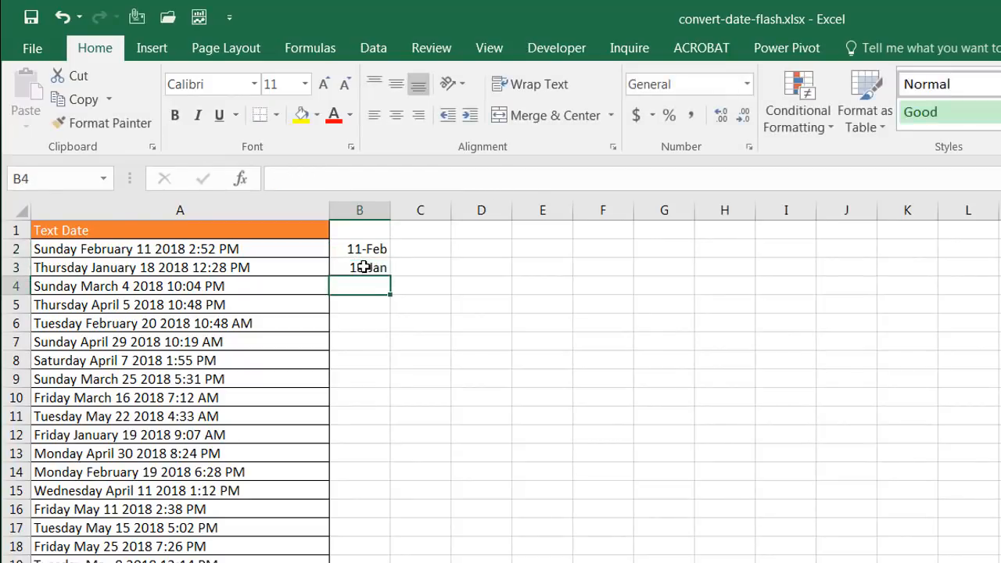
text(mar-04)
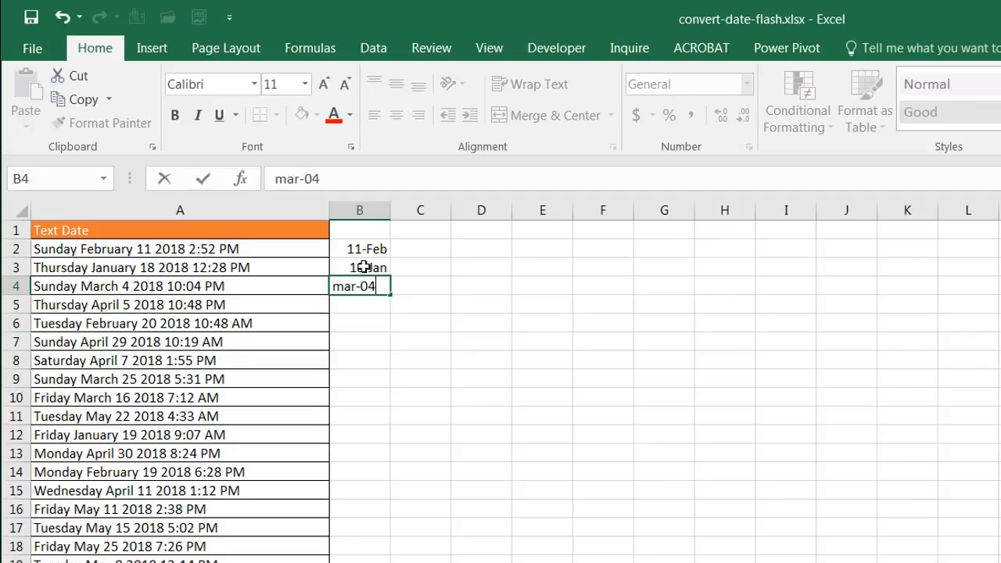
key(Return)
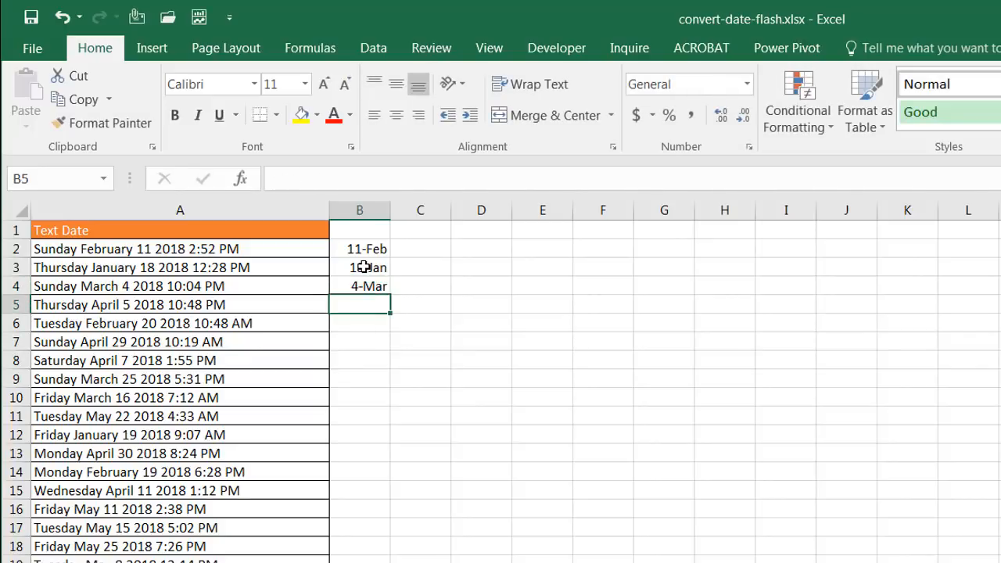
Step: Flash Fill the remaining month-and-day dates down column B, starting from B5
key(ctrl+e)
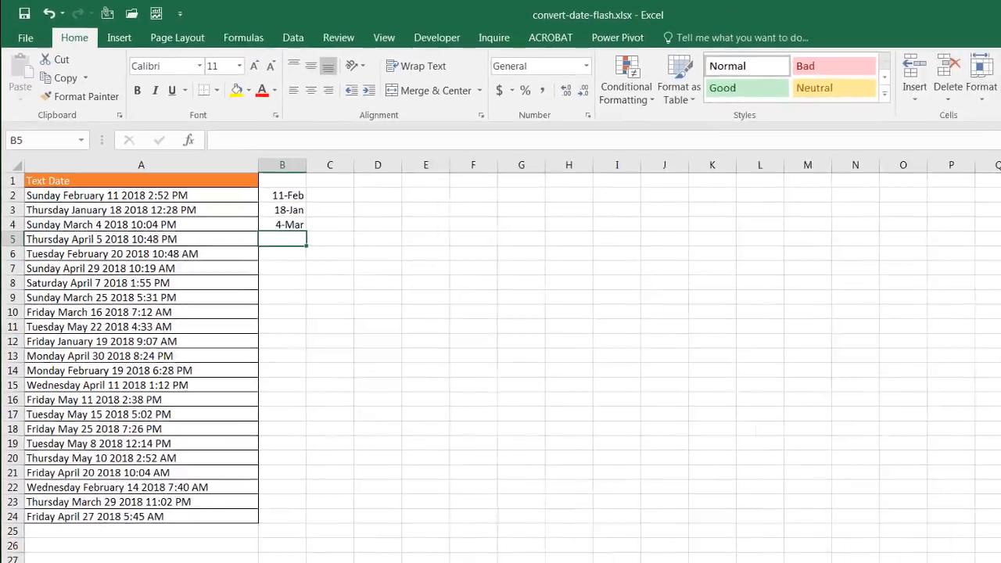
click(858, 64)
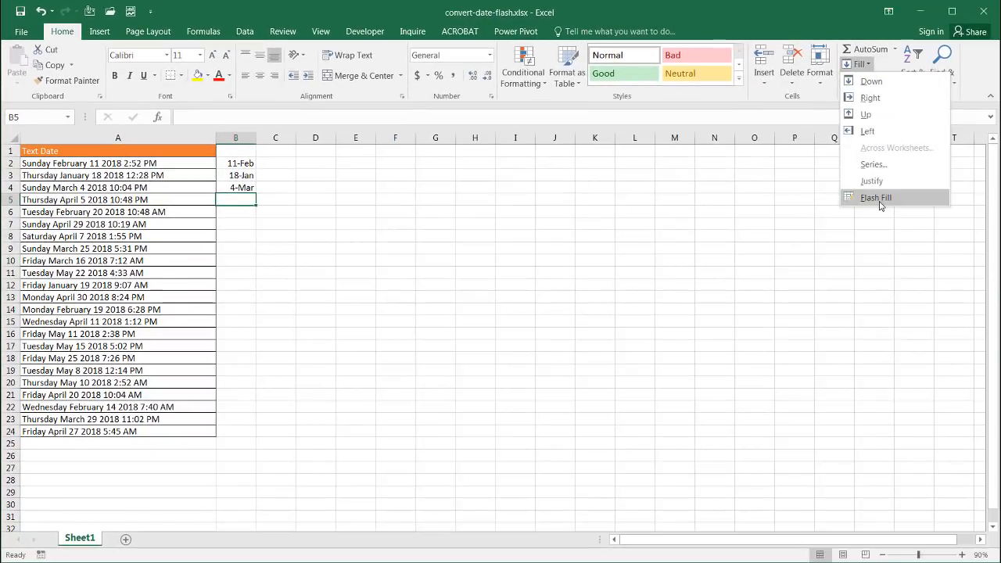
click(235, 183)
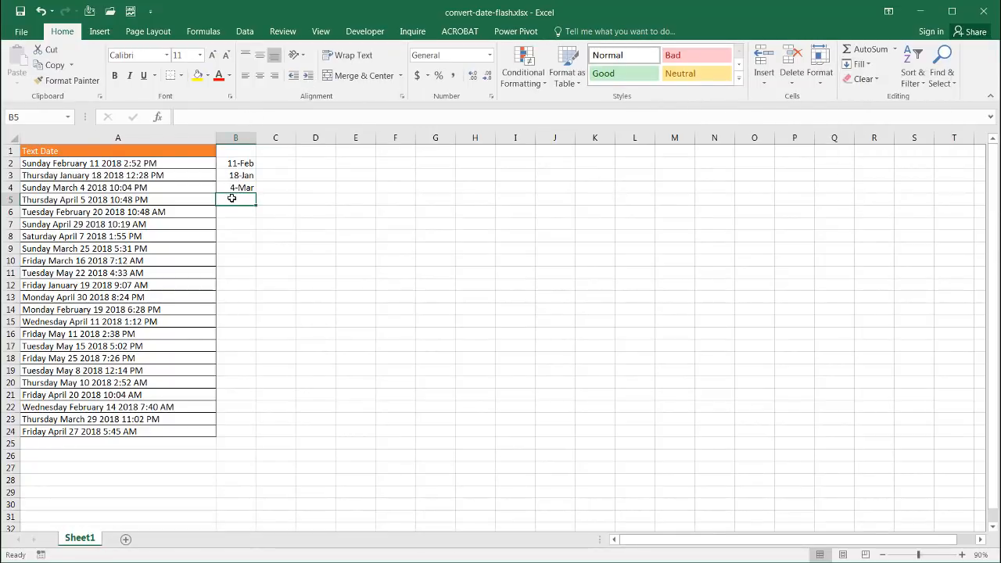
key(ctrl+e)
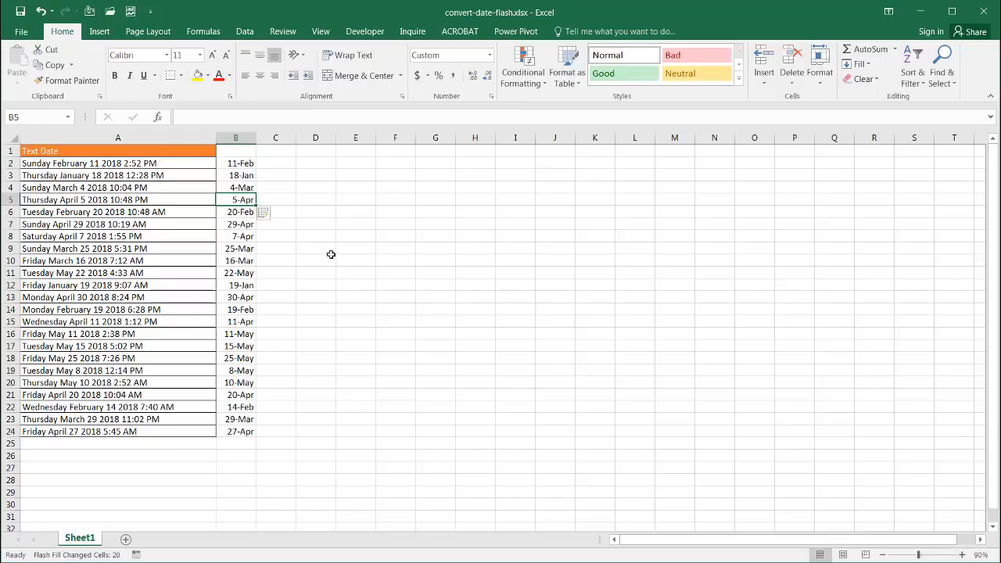
Step: Test the date in B2 by entering =B2+1 in C2, and clear the test formula
click(233, 174)
click(271, 160)
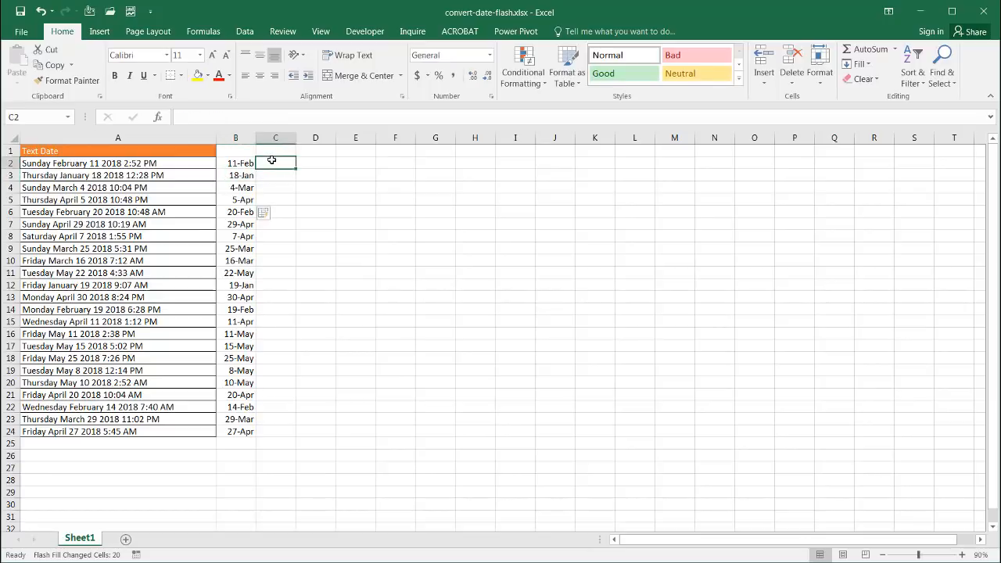
text(=)
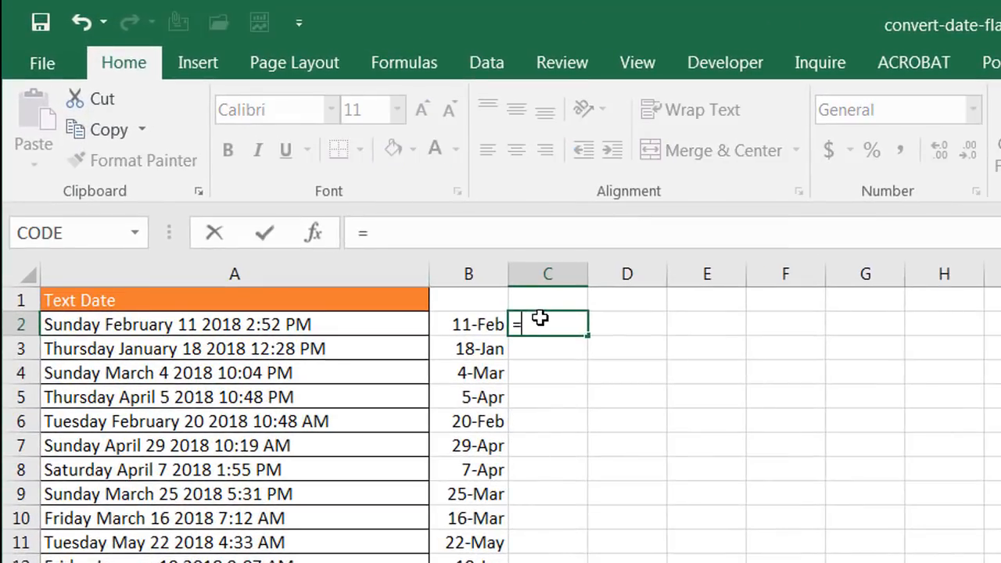
click(463, 325)
text(+1)
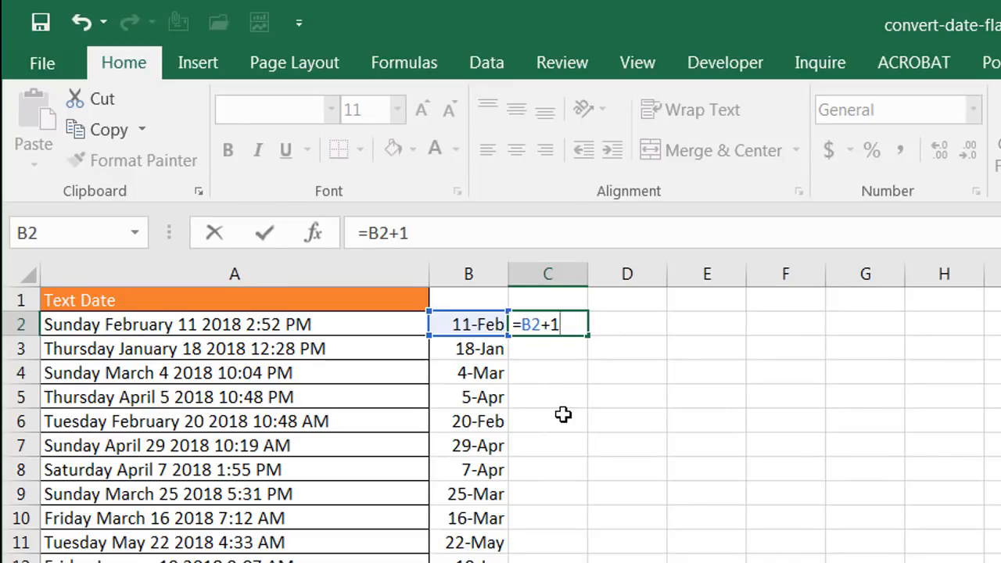
key(Return)
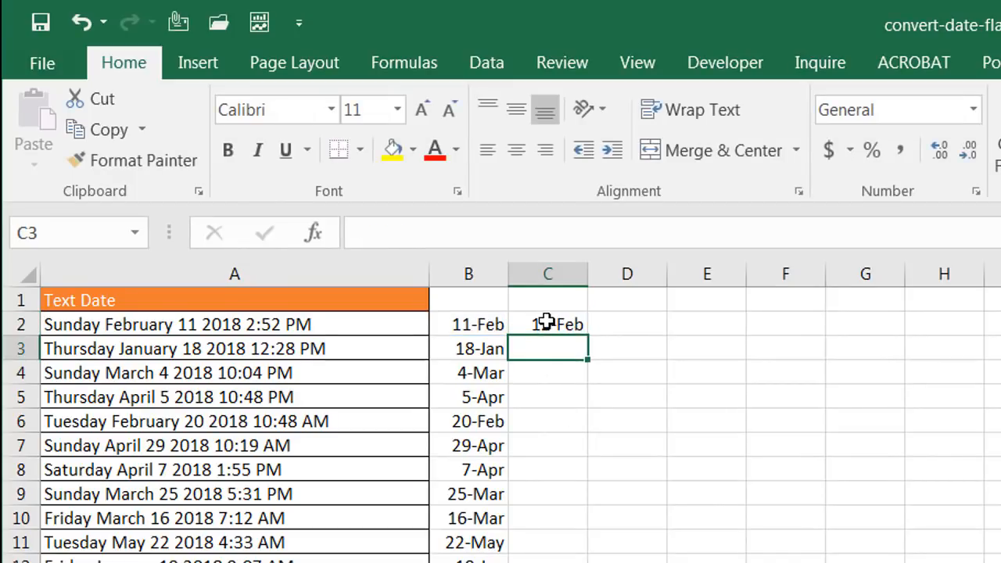
click(546, 322)
key(Delete)
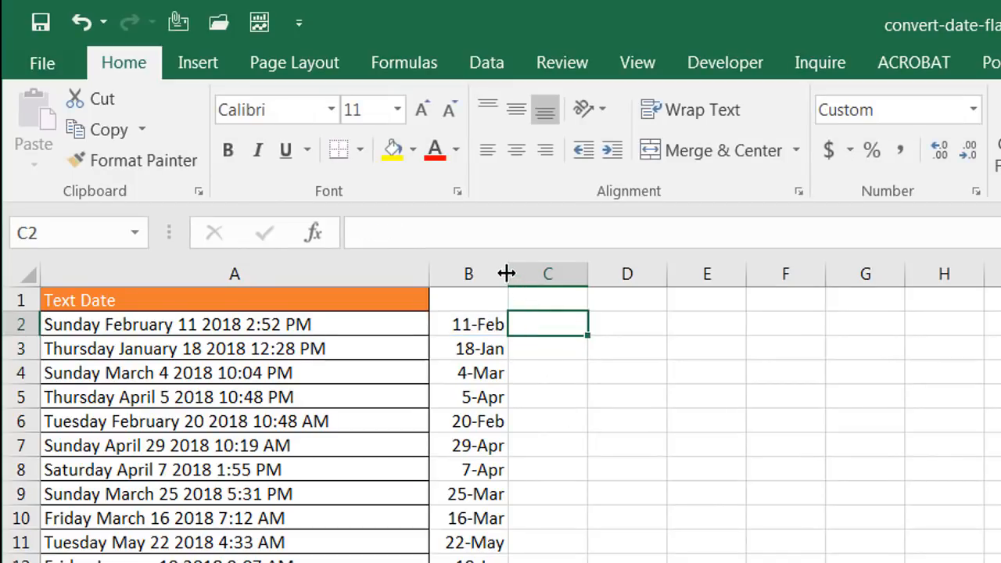
Step: Format the dates in column B as Long Date and fit the column width to them
drag(507, 273, 545, 269)
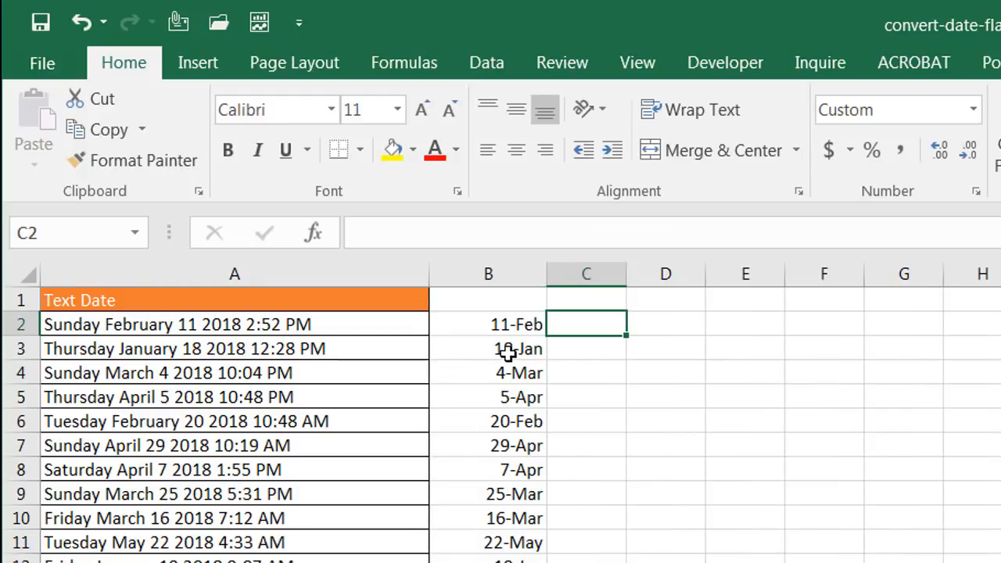
click(490, 271)
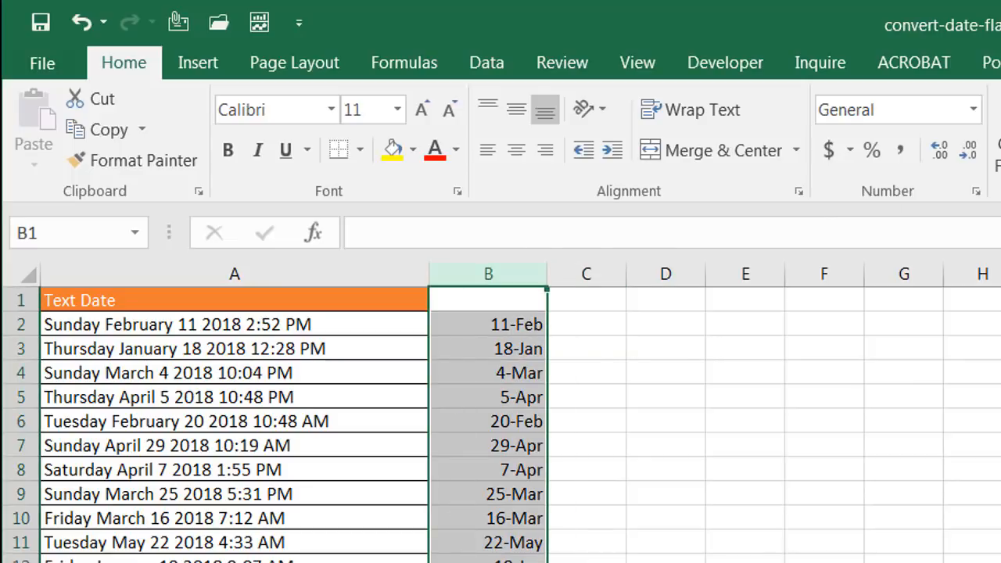
click(974, 107)
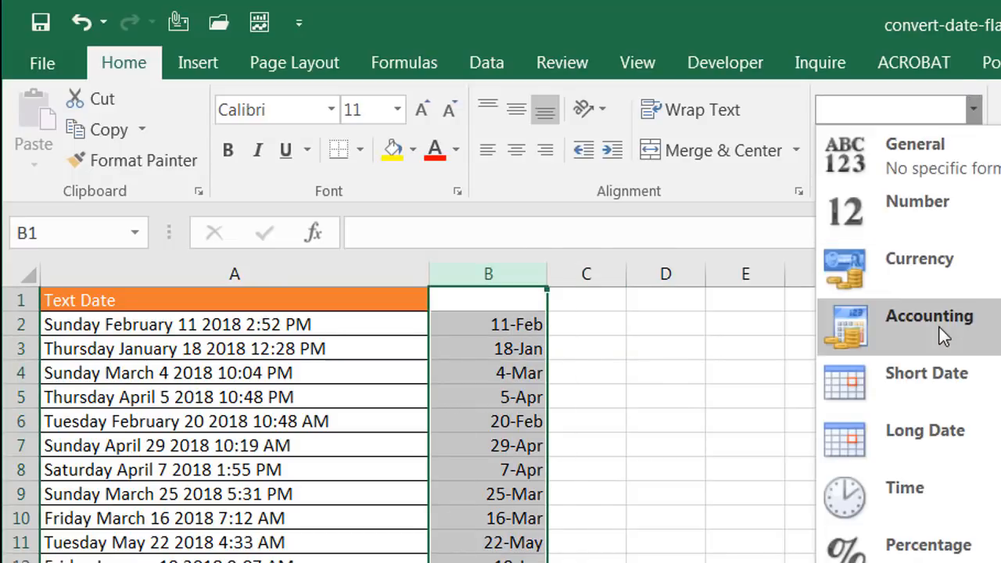
click(946, 433)
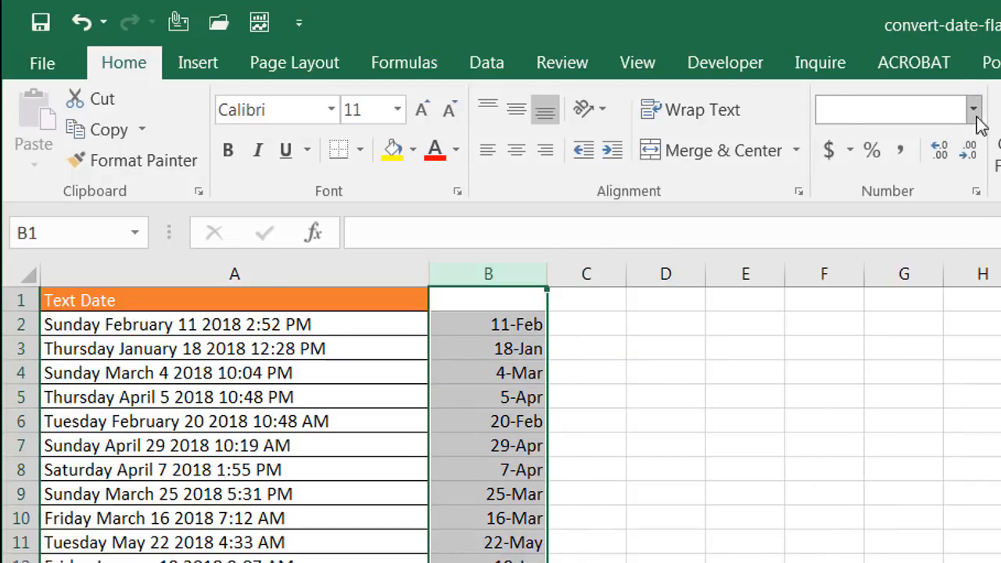
drag(546, 270, 546, 270)
double_click(546, 270)
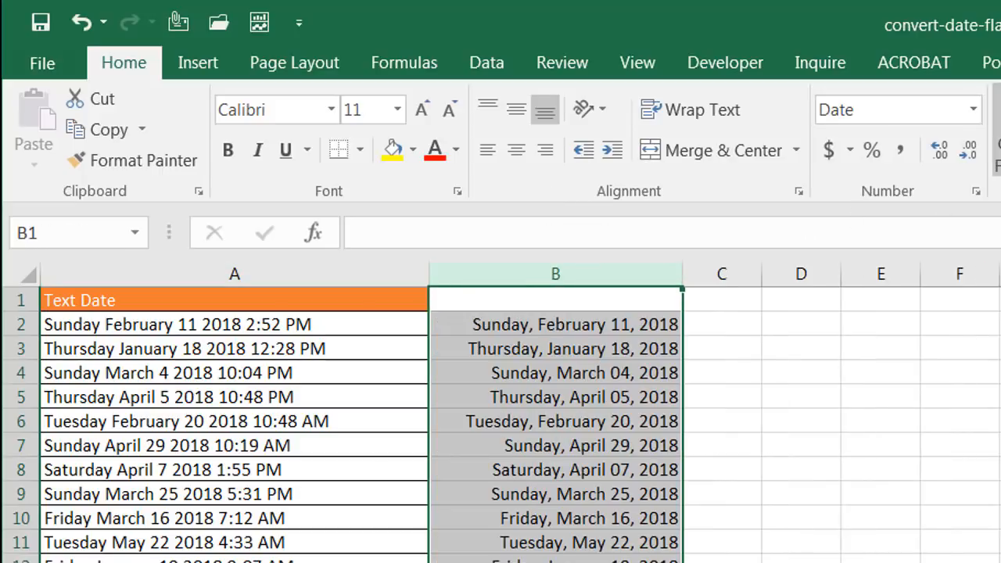
Step: Switch the dates in column B to the Short Date format, and delete the column
click(974, 110)
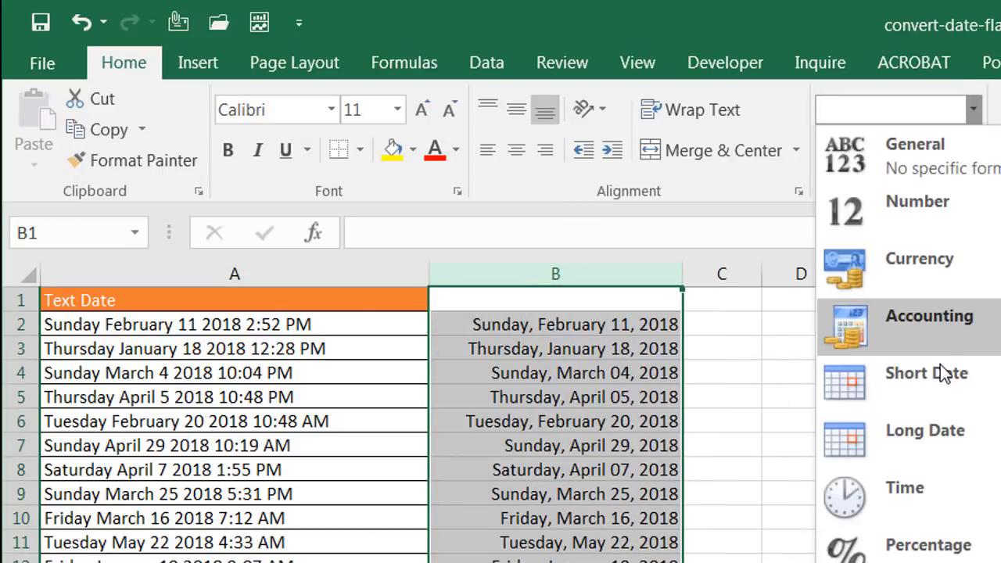
click(940, 372)
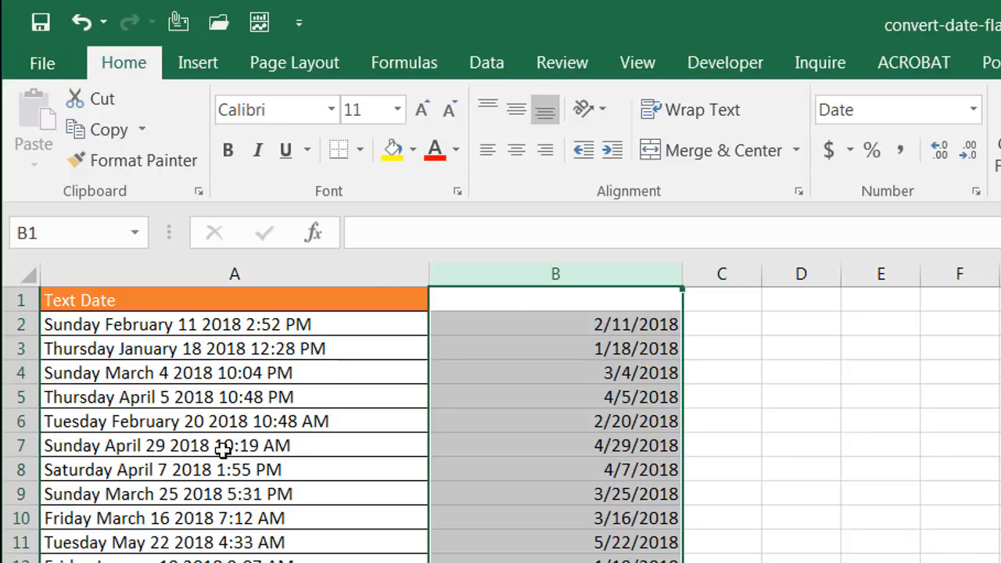
right_click(609, 269)
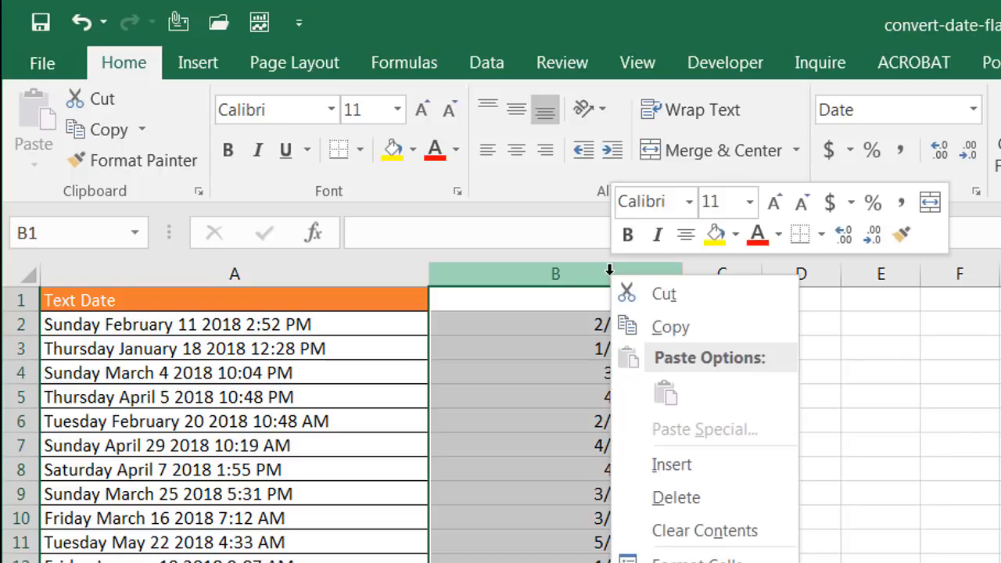
click(715, 498)
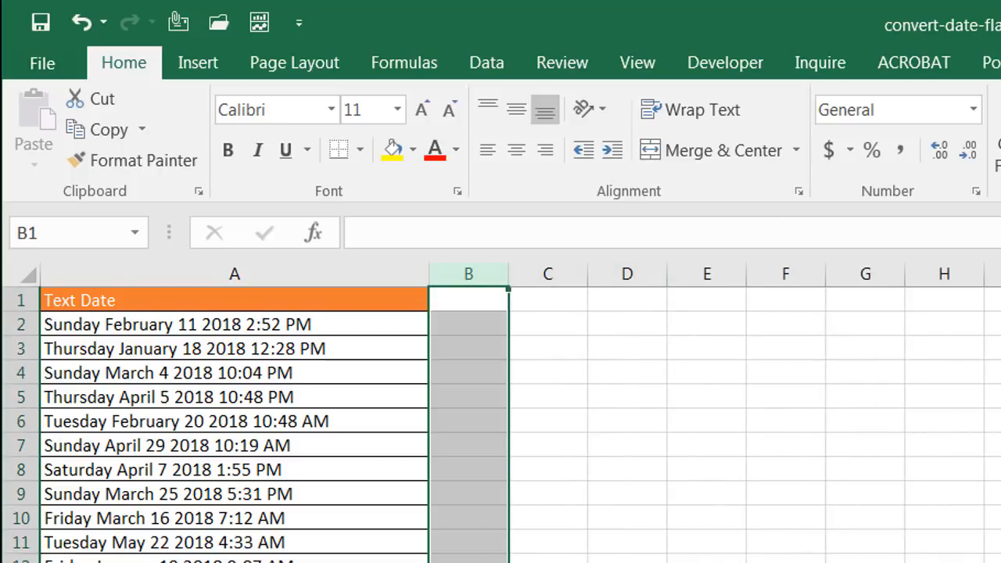
Step: Change the year of the text date in A24 to 2017
click(152, 521)
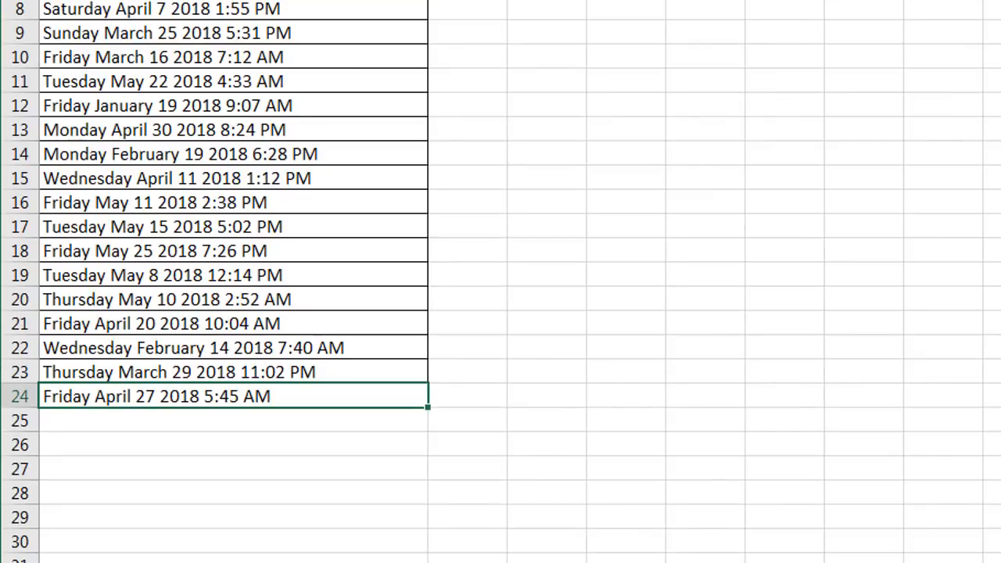
key(BackSpace)
text(7)
key(Return)
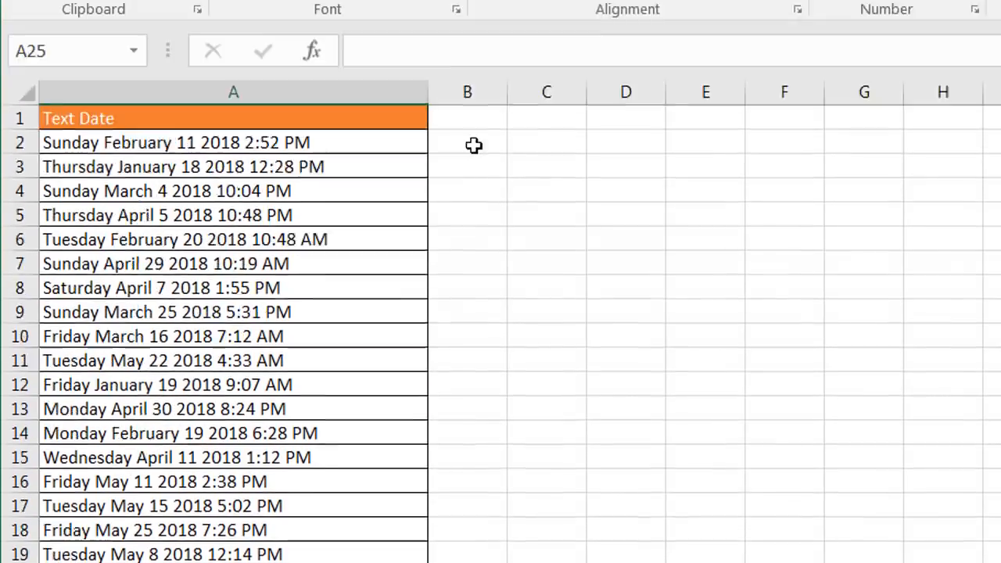
Step: Enter the example dates feb-11 in B2 and jan-18 in B3, and Flash Fill the rest of column B from B4
click(474, 274)
text(feb-)
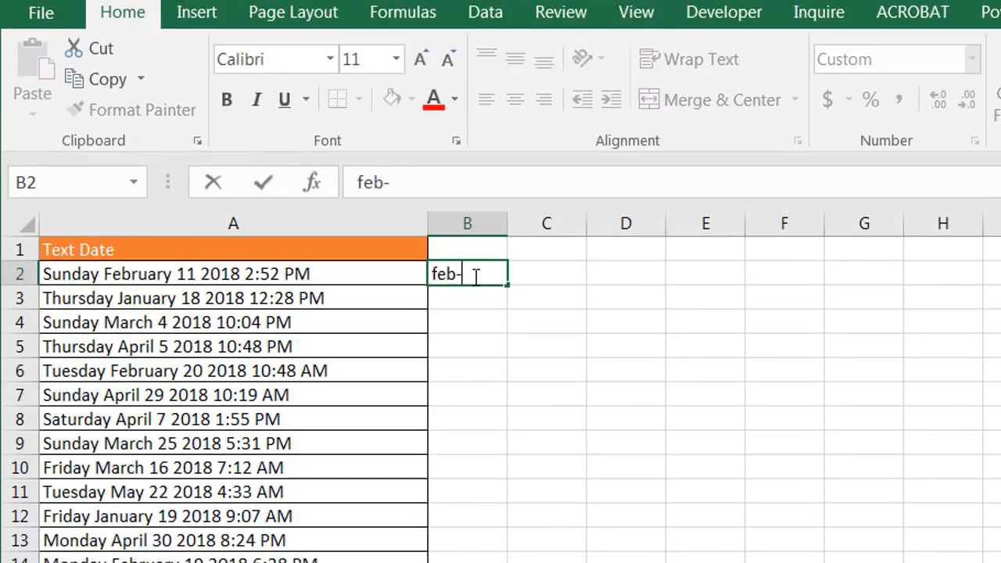
text(11)
key(Return)
text(jan)
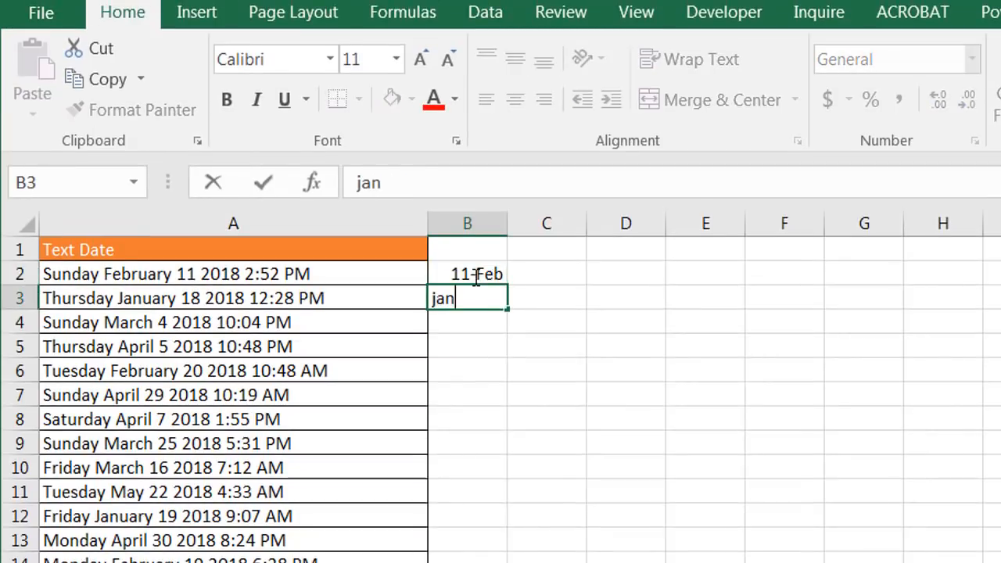
text(-18)
key(Return)
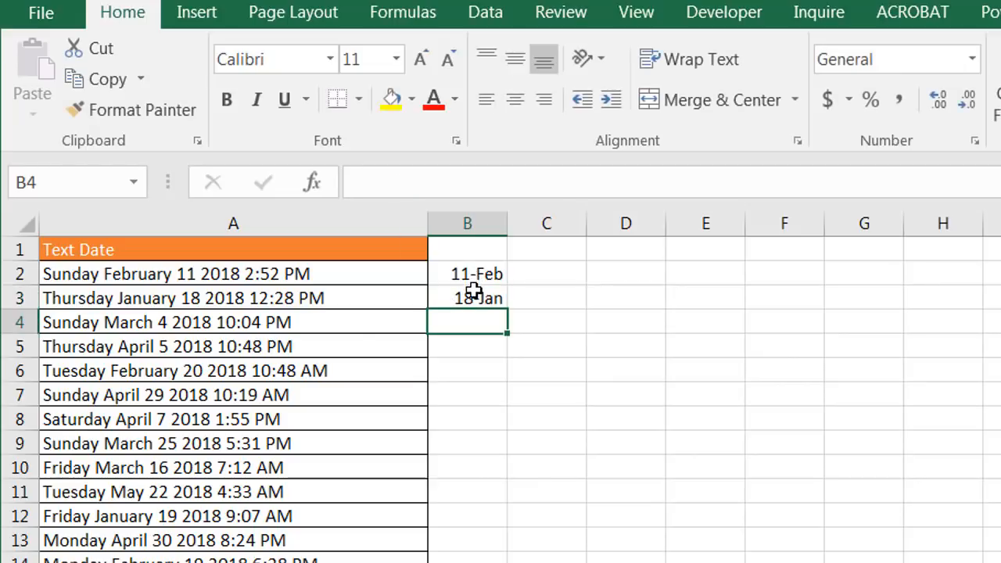
key(ctrl+e)
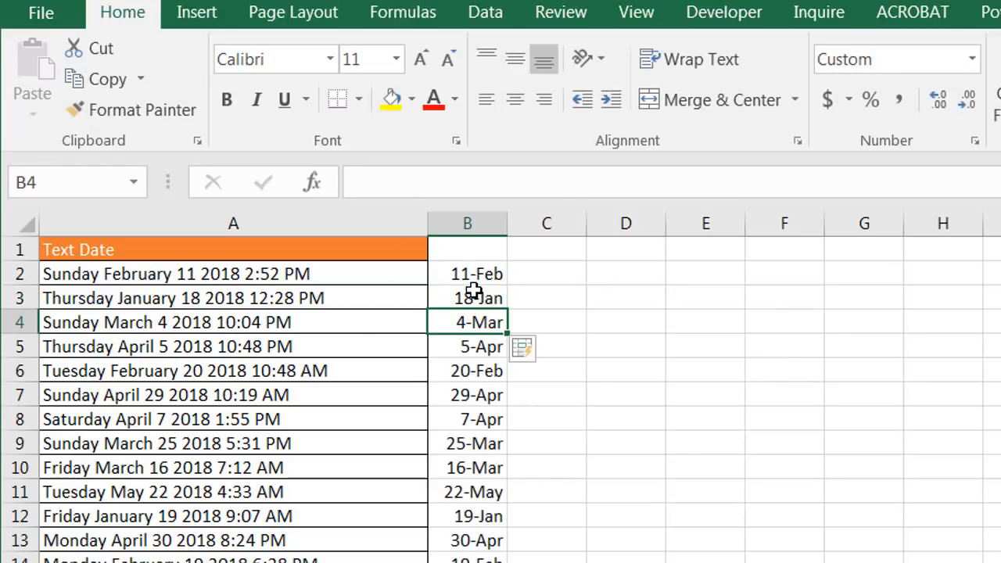
Step: Widen column B, format it as Short Date, and check the filled date in B24
drag(516, 214, 652, 217)
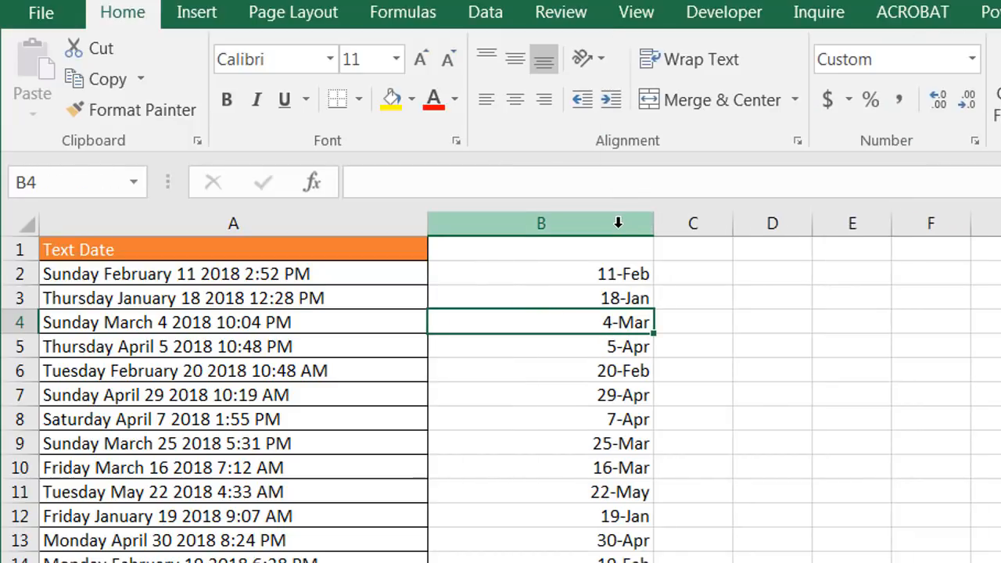
click(618, 223)
click(972, 61)
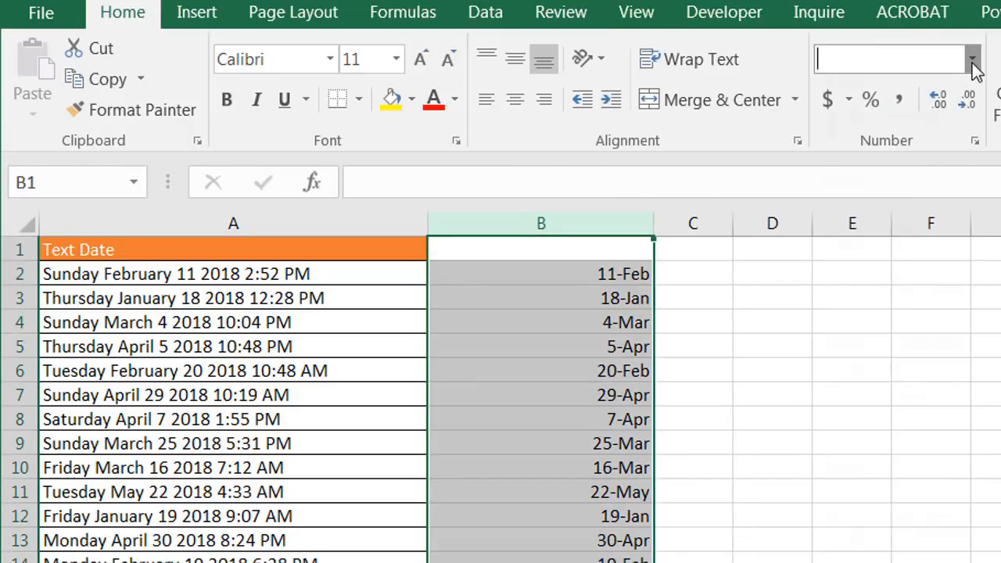
click(965, 317)
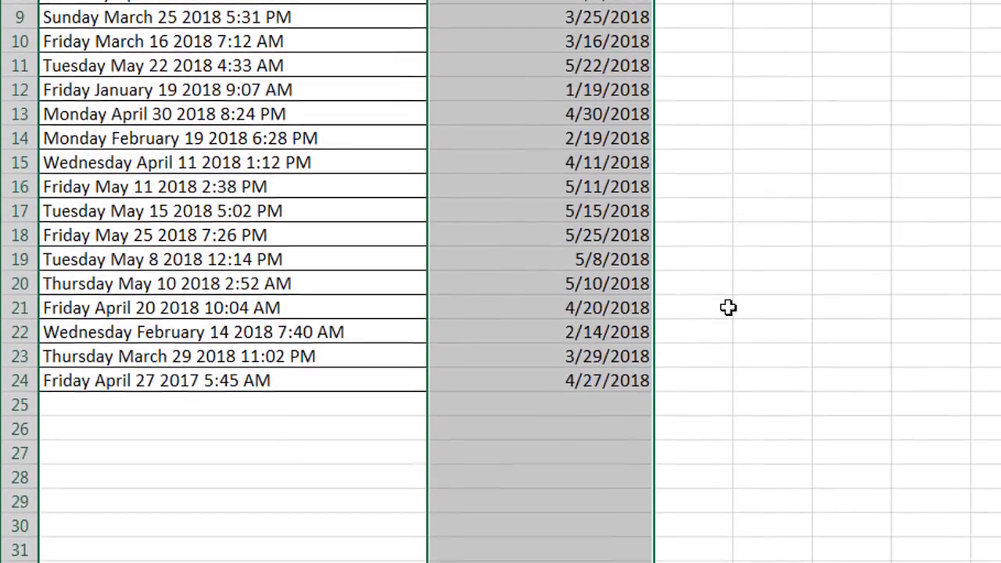
click(608, 365)
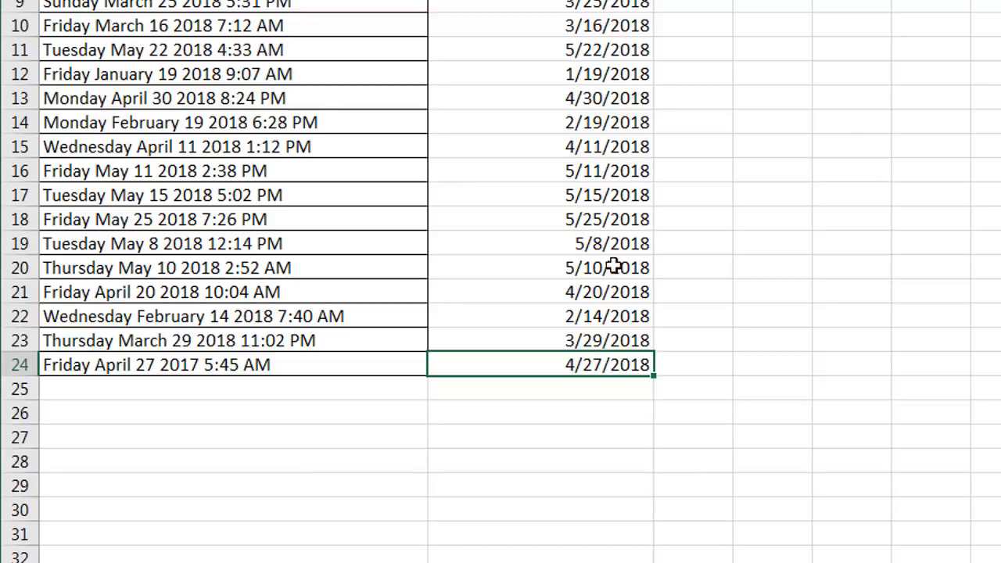
Step: Delete column B with the Short Date values
click(302, 141)
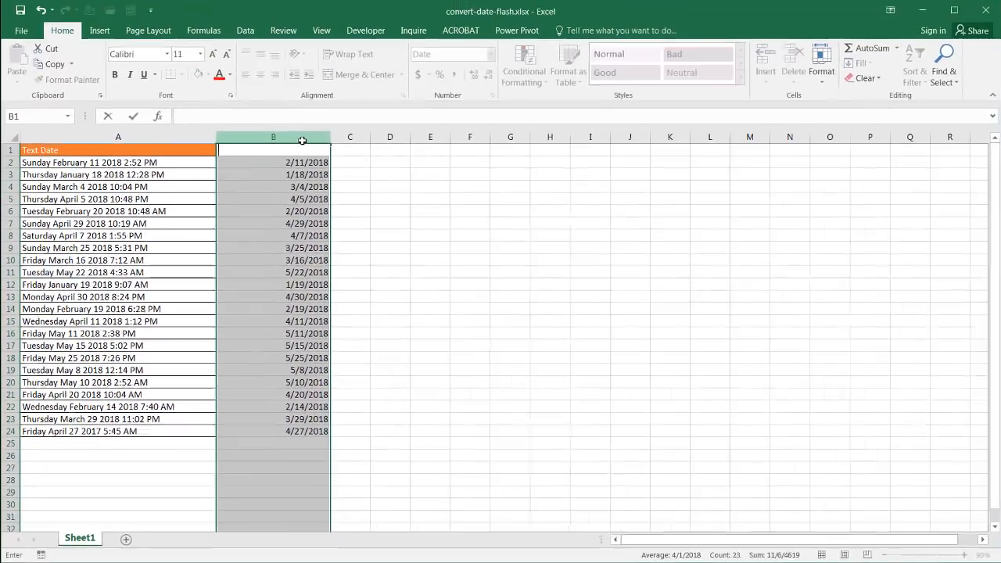
key(BackSpace)
right_click(302, 139)
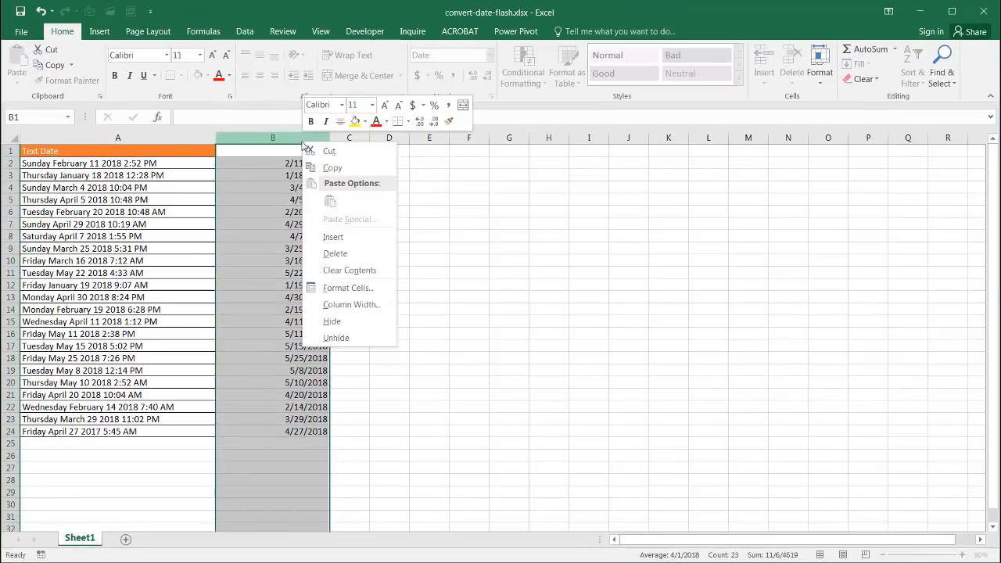
key(Escape)
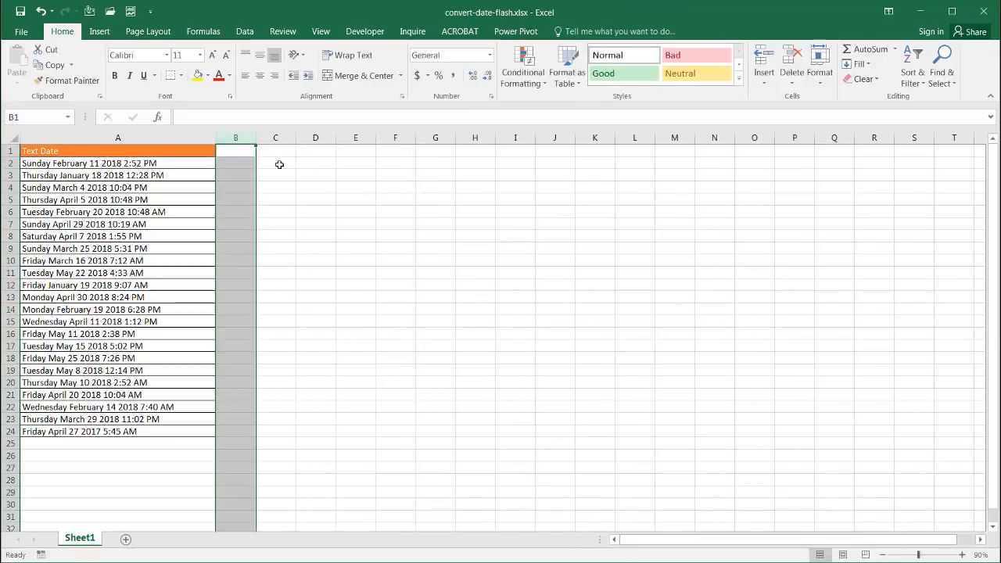
click(242, 166)
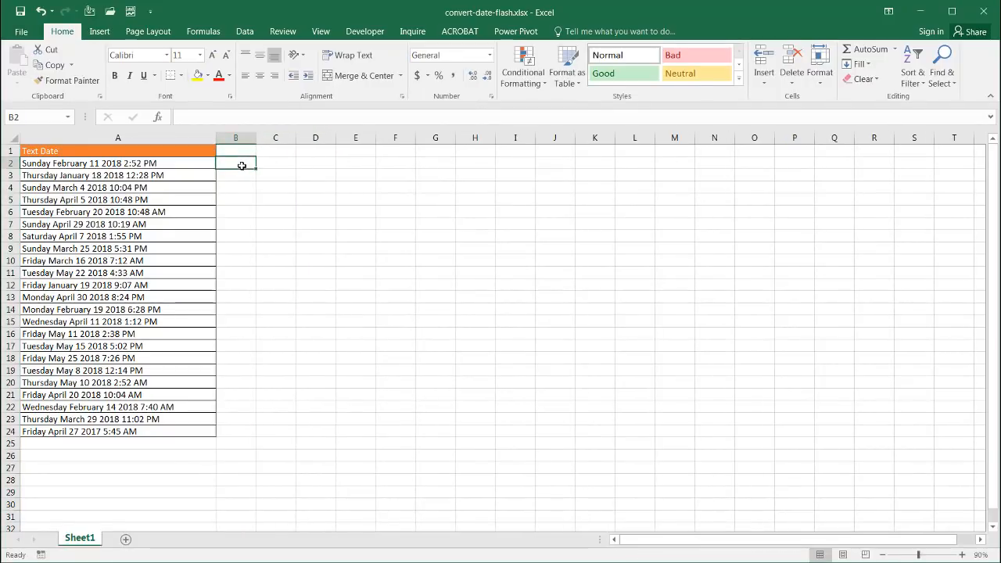
text(=f)
key(BackSpace)
key(BackSpace)
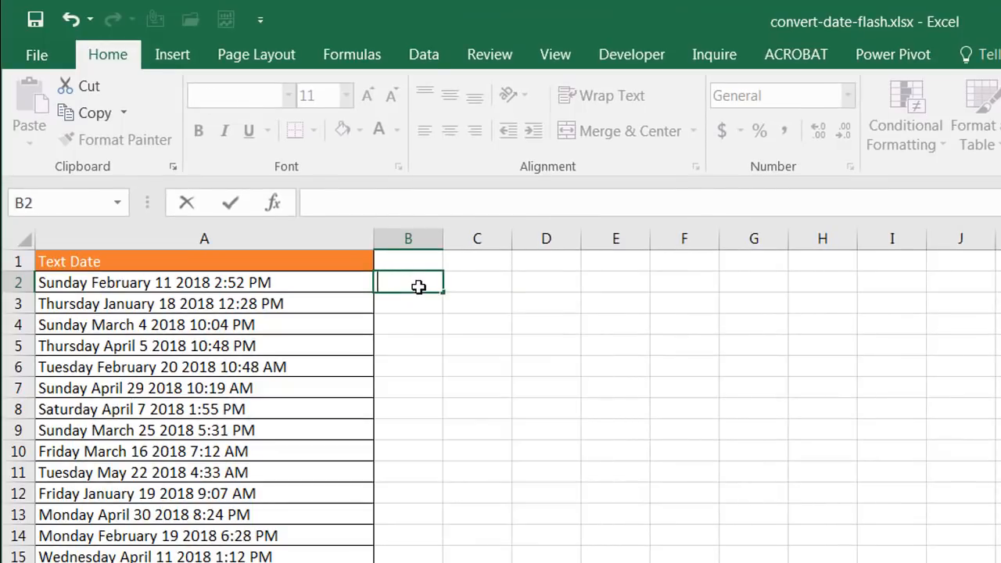
key(Escape)
Step: Enter the example month abbreviations feb in B2 and jan in B3
text(feb)
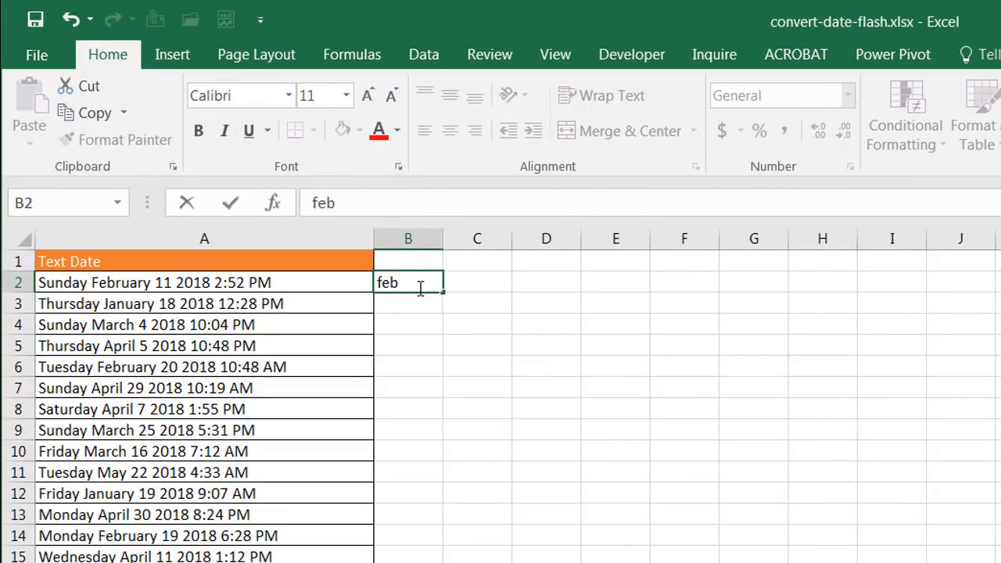
key(Tab)
text(jan)
key(BackSpace)
key(BackSpace)
key(BackSpace)
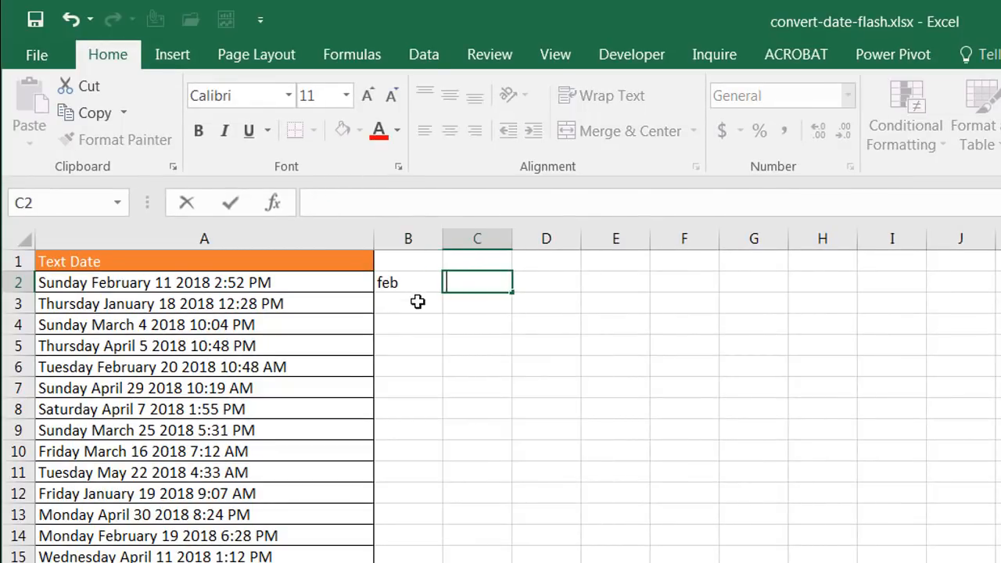
click(417, 302)
text(jan)
key(Tab)
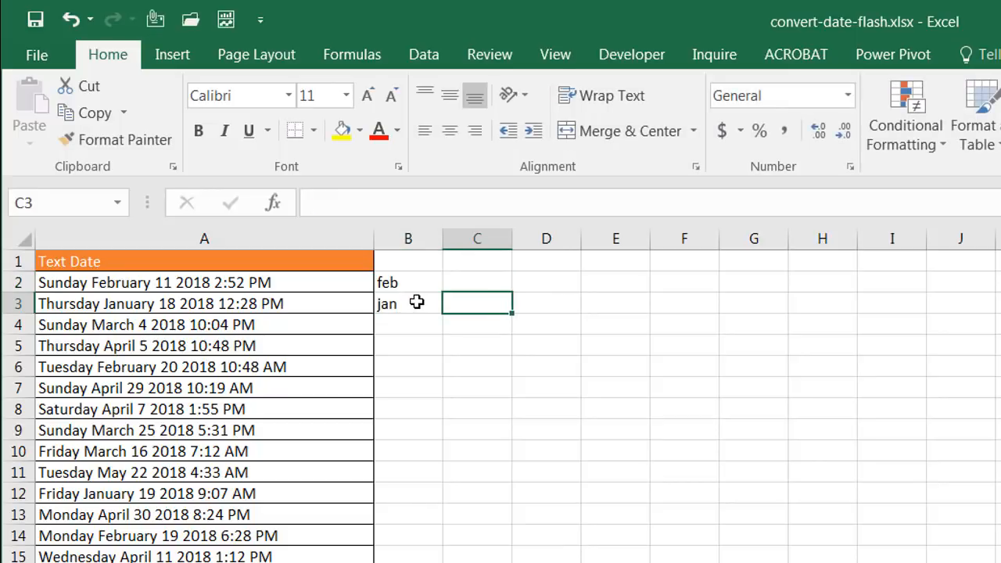
Step: Try to Flash Fill the month abbreviations down column B from B3, and undo the fill
click(417, 302)
key(ctrl+e)
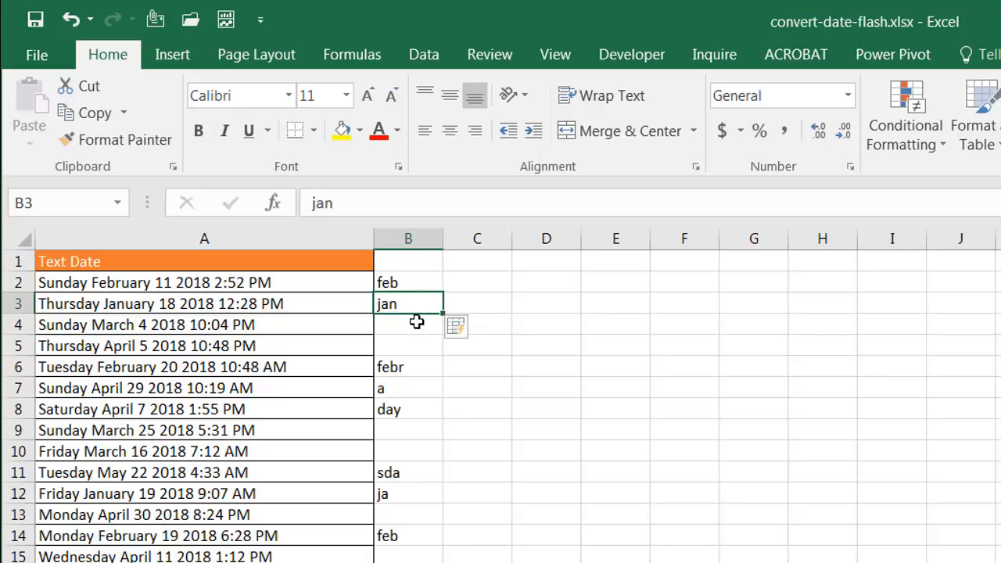
key(ctrl+z)
Step: Try to Flash Fill the months down column B from the capitalised examples Feb, Jan and Mar in B2:B4
click(416, 322)
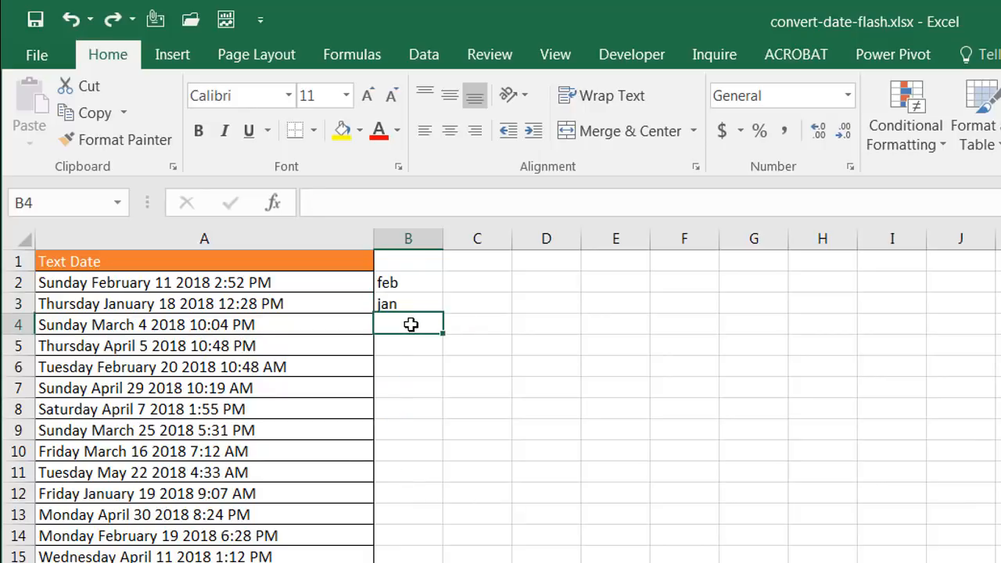
text(mar)
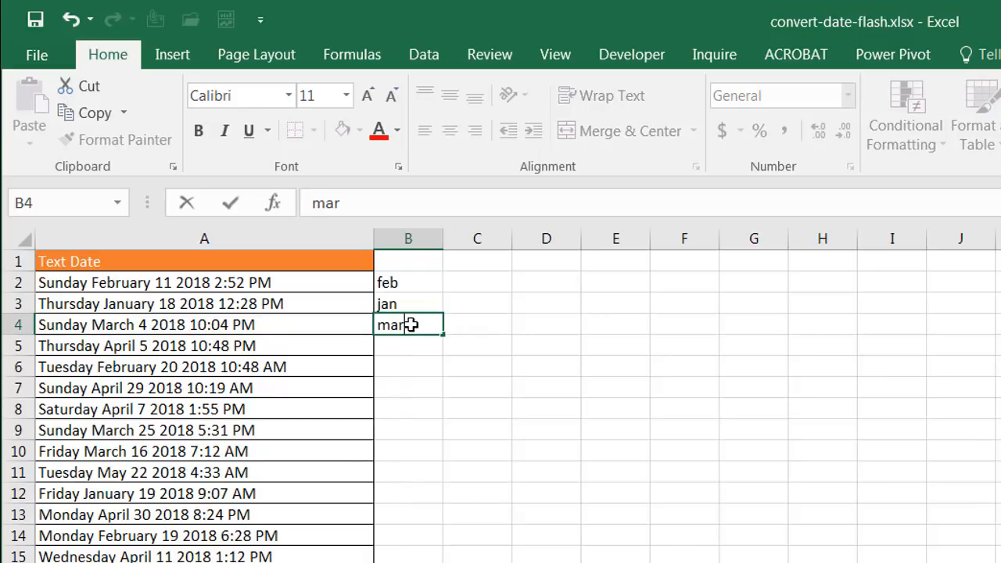
click(413, 283)
text(FE)
key(BackSpace)
text(eb)
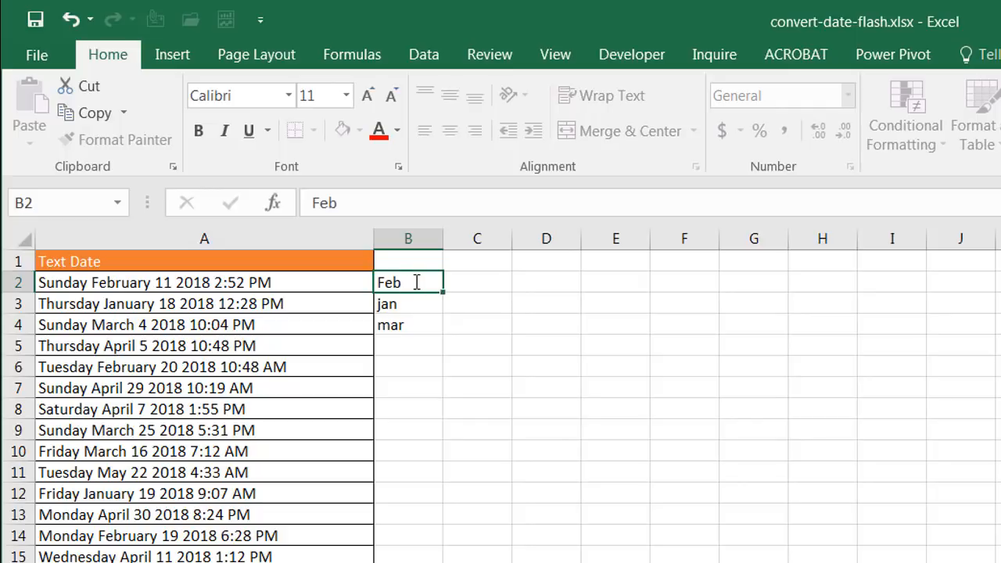
key(Return)
text(Jan)
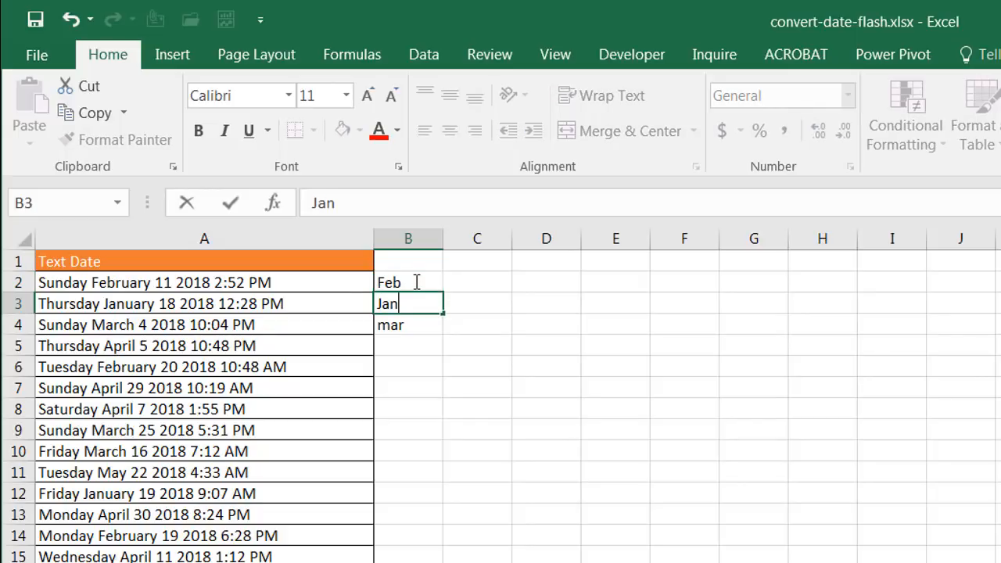
key(Return)
text(Mar)
key(Return)
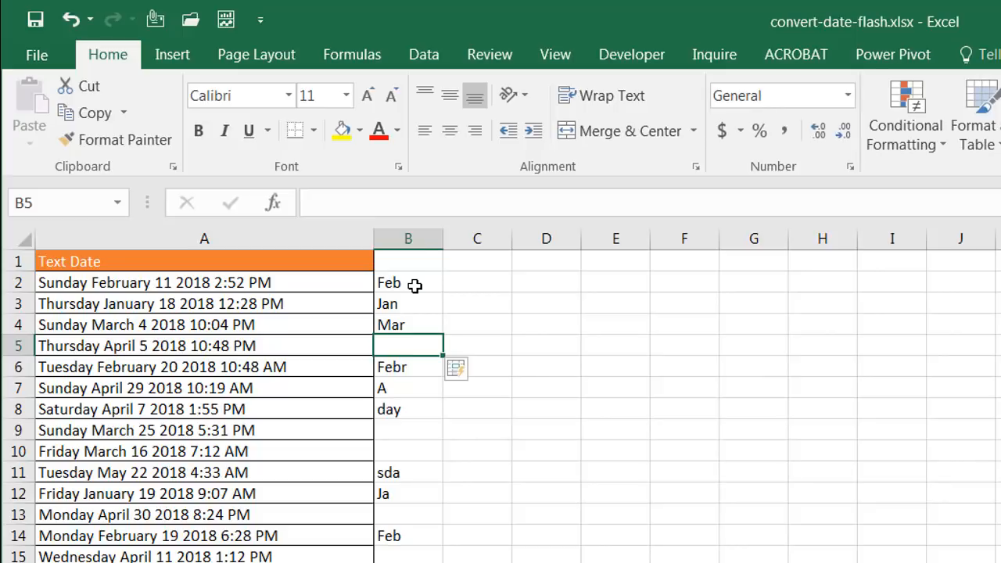
Step: Delete column B with the wrongly filled month abbreviations
click(408, 239)
right_click(411, 236)
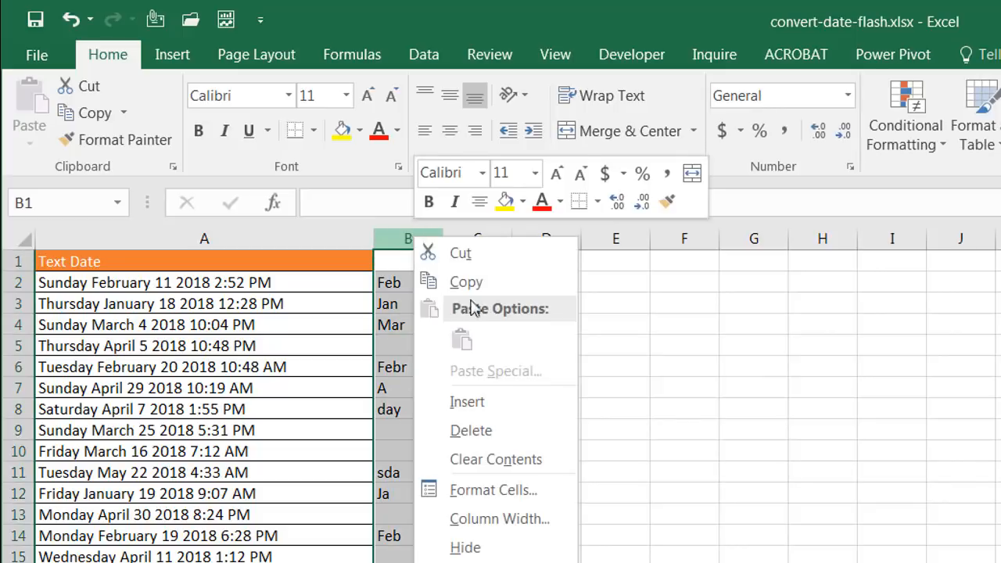
click(537, 430)
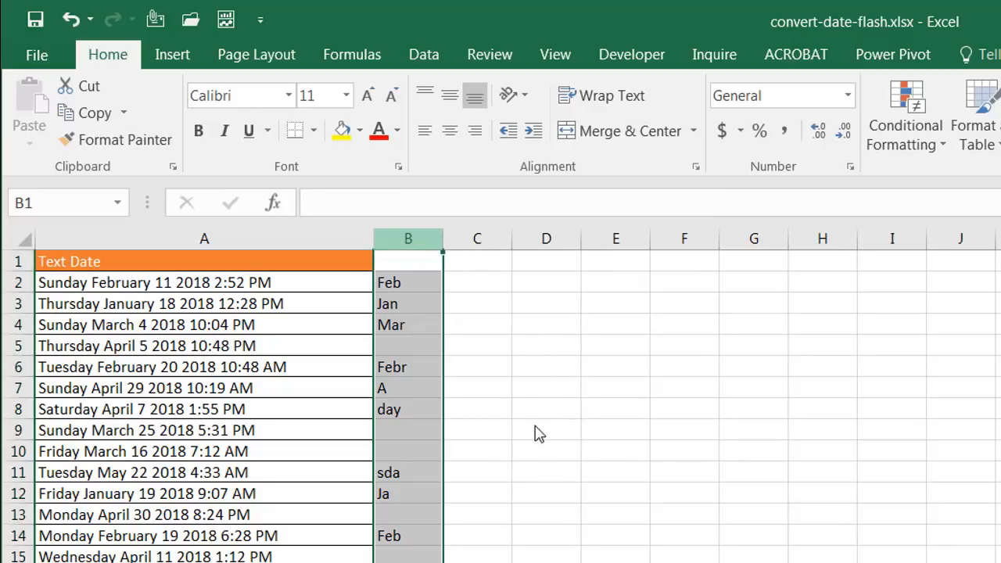
Step: Enter Feb, Jan, Mar, Apr and Feb in B2:B6 and Flash Fill the remaining months down column B
click(422, 280)
text(Feb)
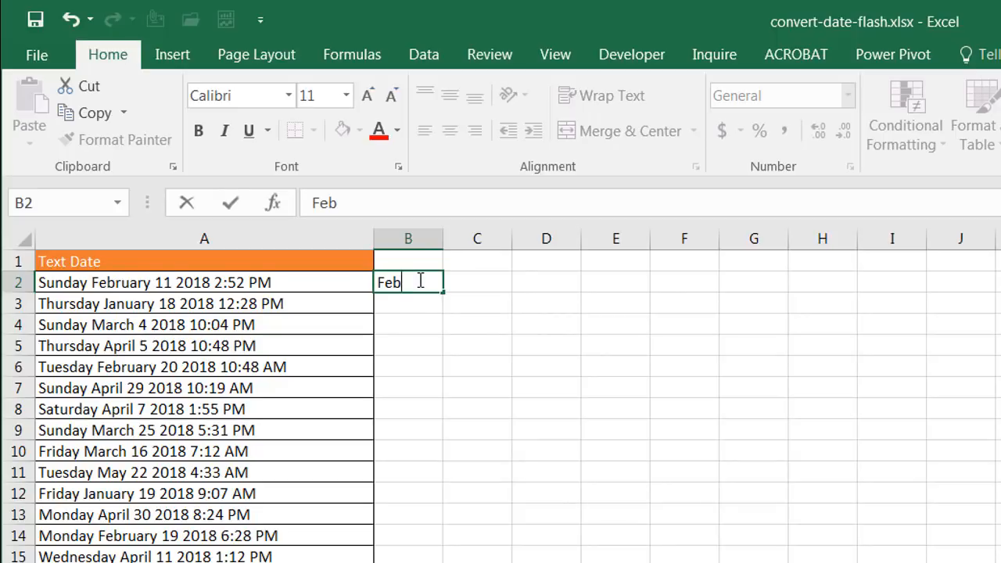
key(Return)
text(Jan)
key(Return)
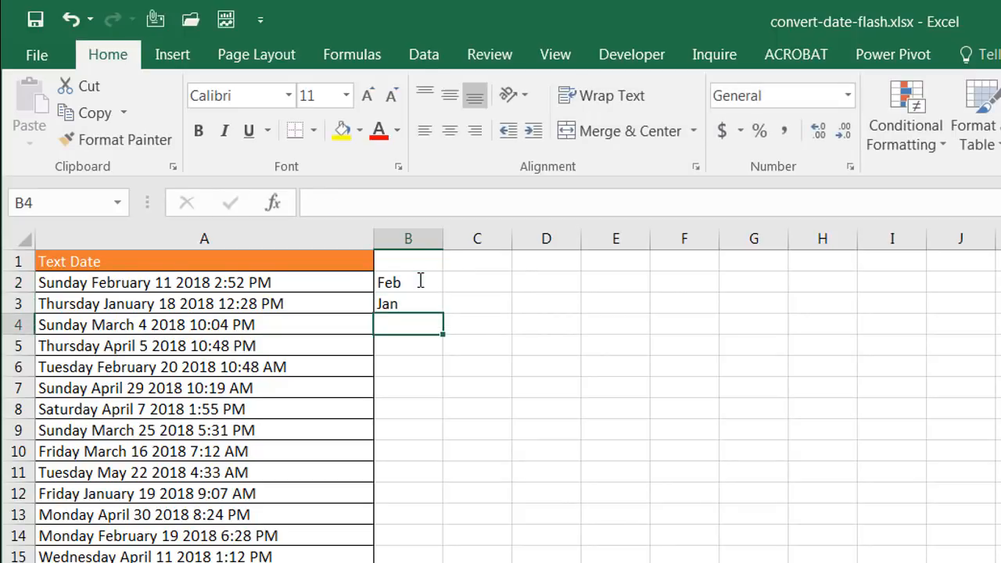
text(Mar)
key(Return)
text(Apr)
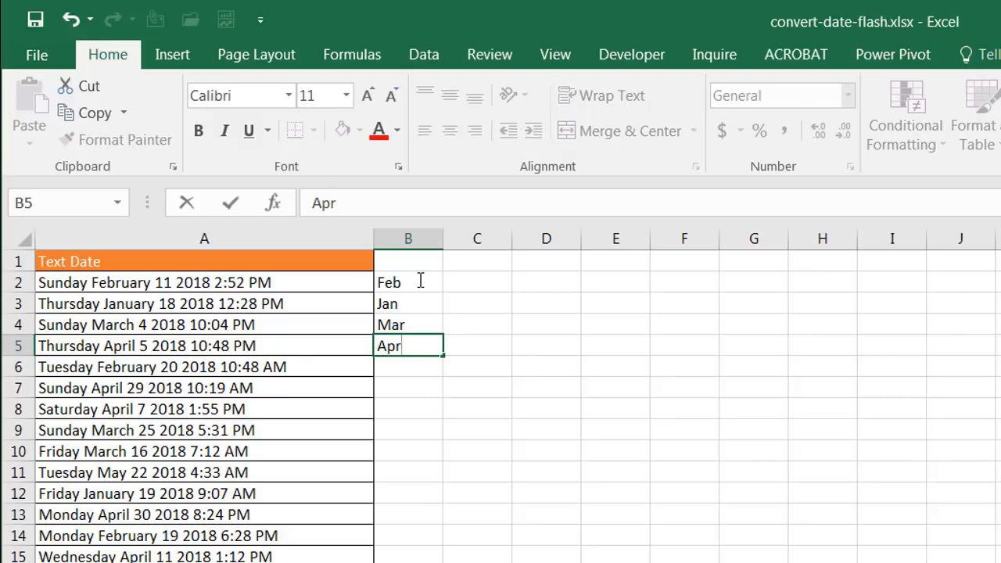
key(Return)
text(Feb)
key(Return)
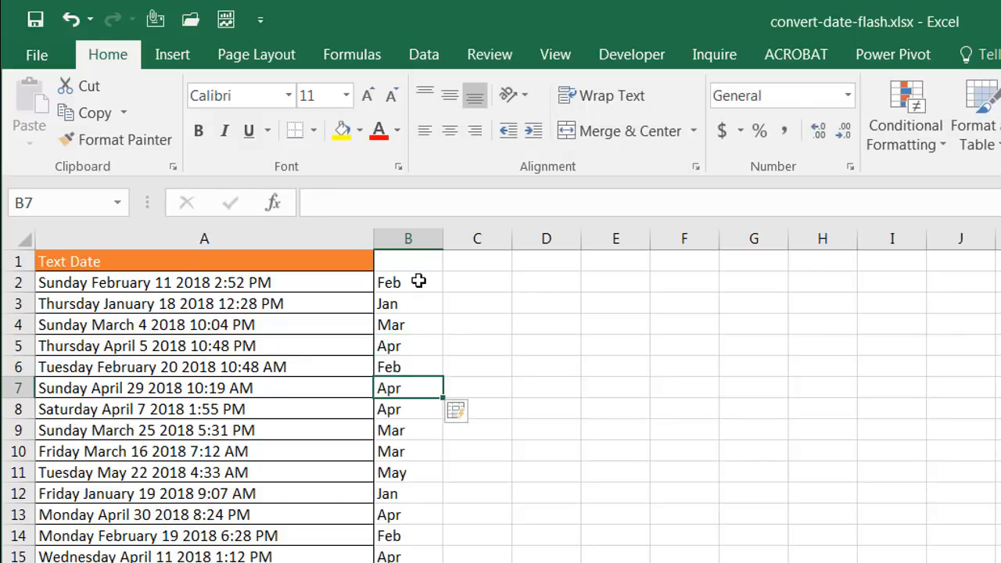
Step: Enter the days 11, 18 and 4 in C2:C4 and Flash Fill the remaining days down column C
click(485, 284)
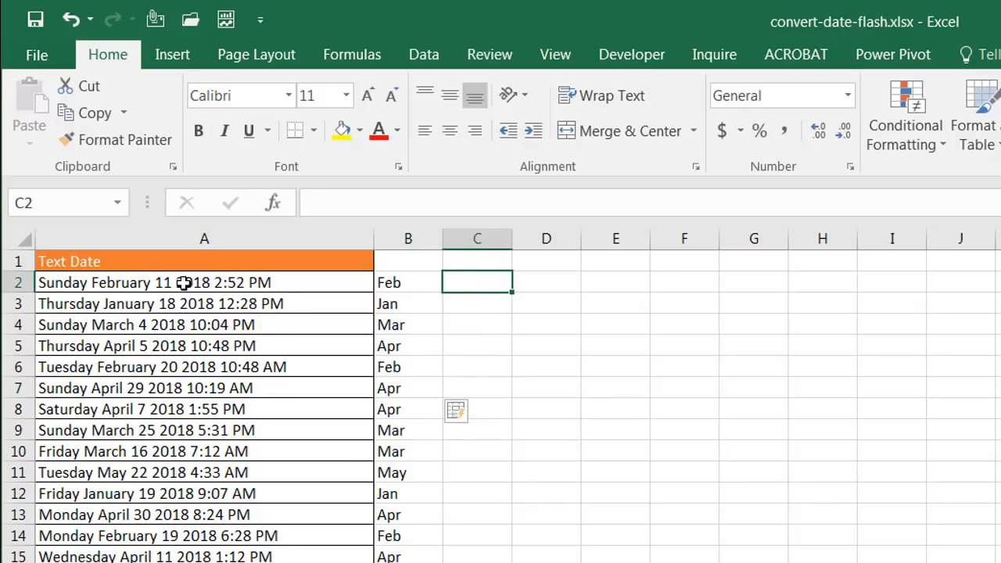
text(11)
key(Return)
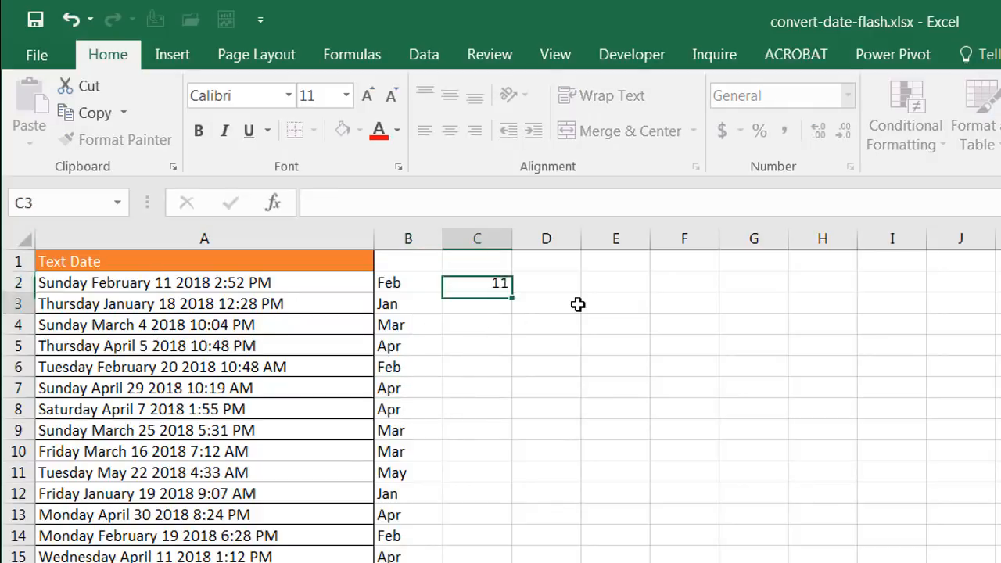
text(18)
key(Return)
text(04)
key(Return)
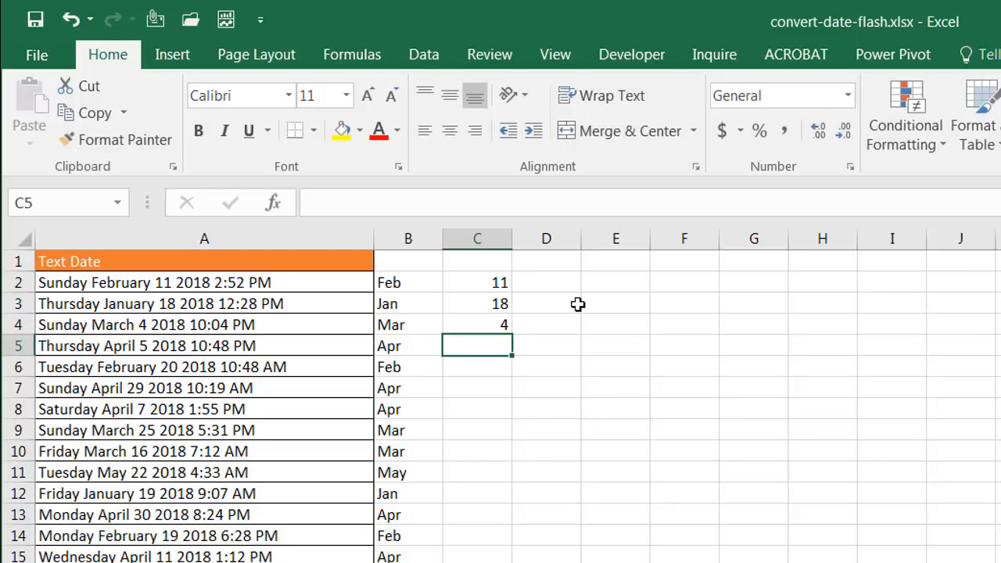
key(ctrl+e)
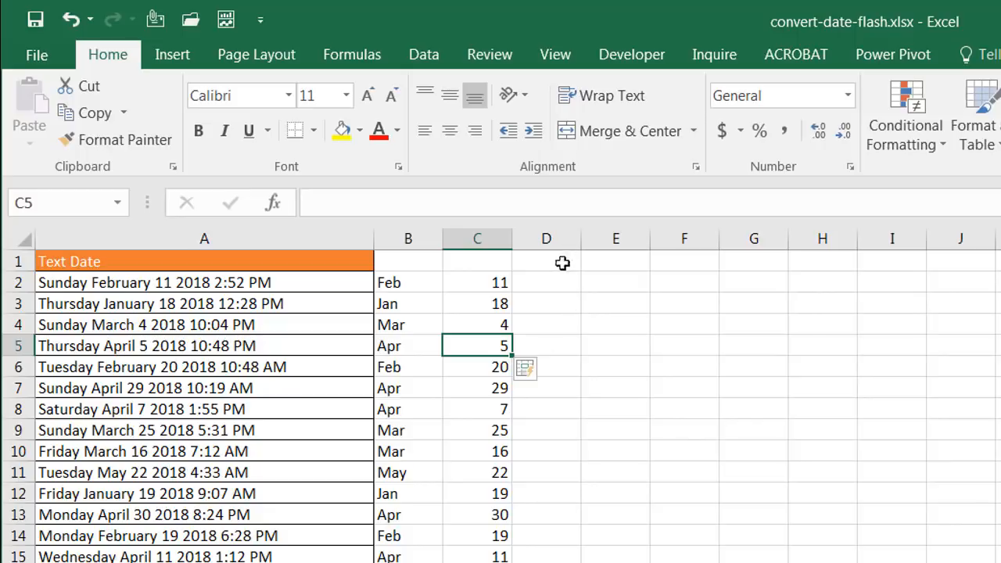
Step: Enter the year 2018 in D2 and D3 and Flash Fill the remaining years down column D
click(545, 284)
text(2018)
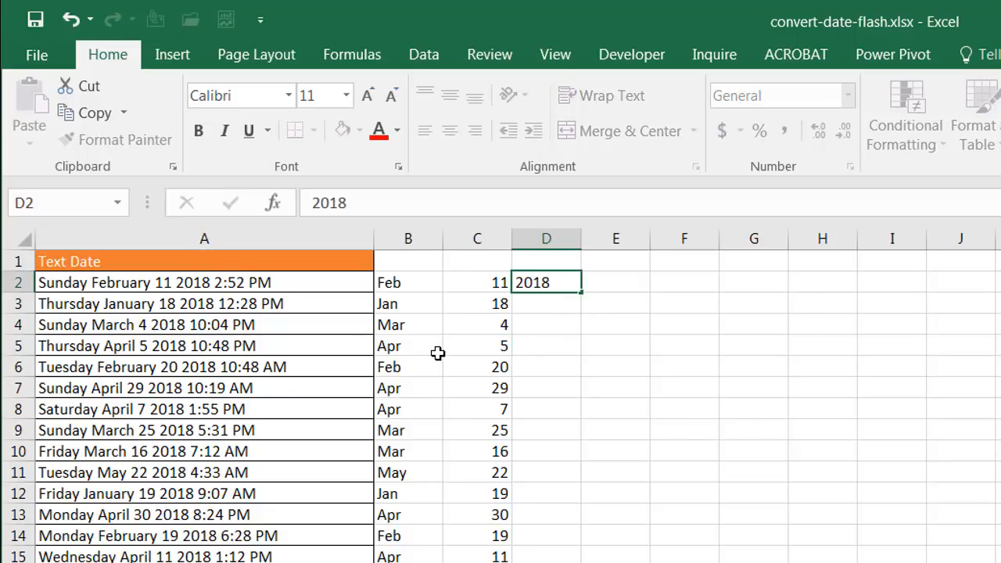
key(Return)
text(2018)
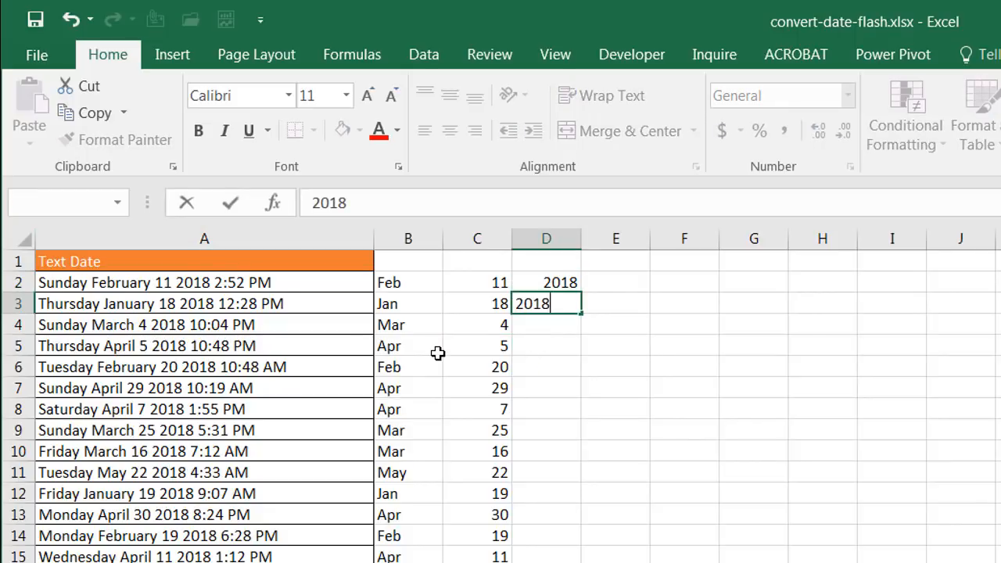
key(Return)
key(ctrl+e)
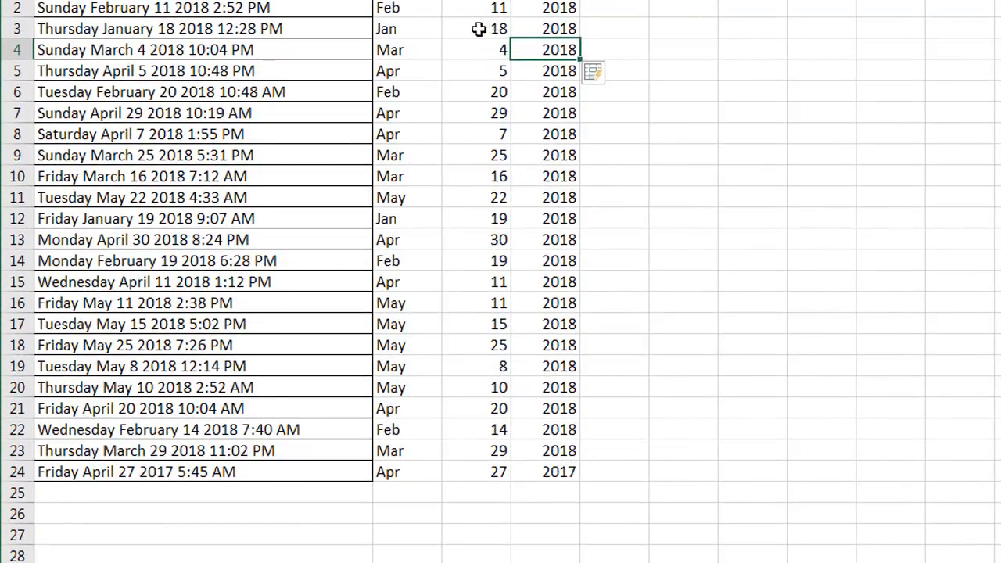
Step: Start a formula in E2 with =DATEVALUE(B2& to begin joining the month with the other date parts
click(610, 6)
text(=dat)
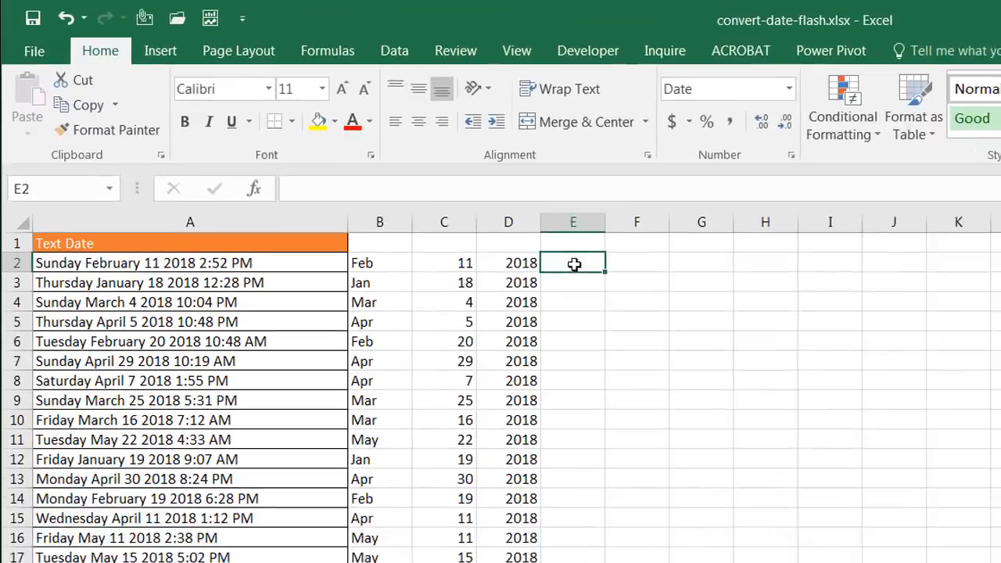
text(=datev)
key(Tab)
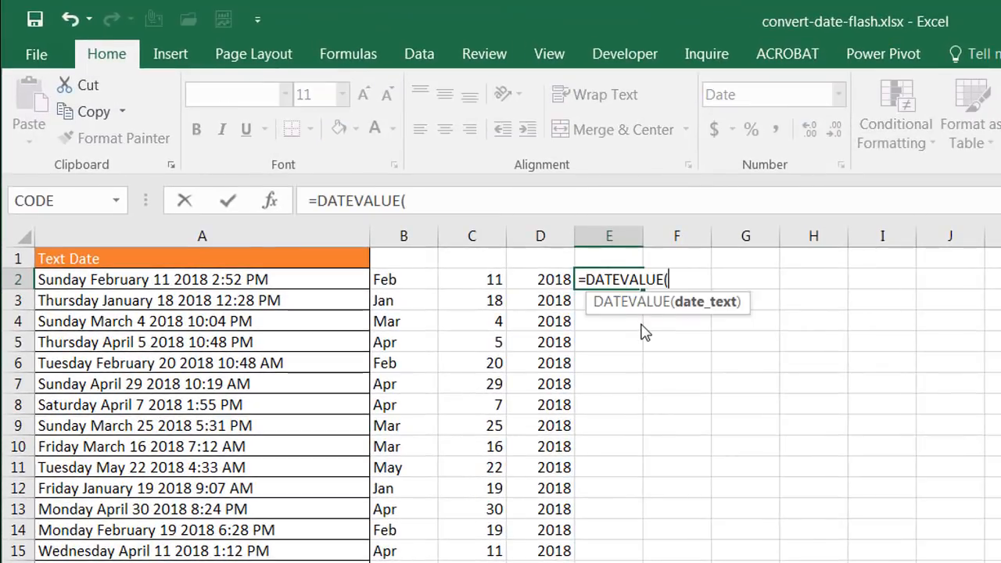
click(395, 282)
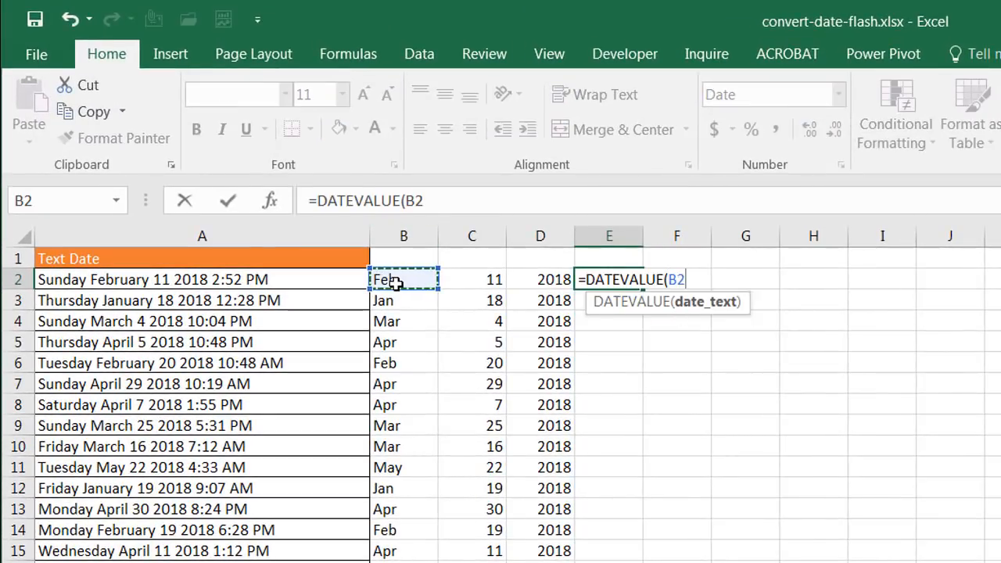
click(444, 201)
text(&)
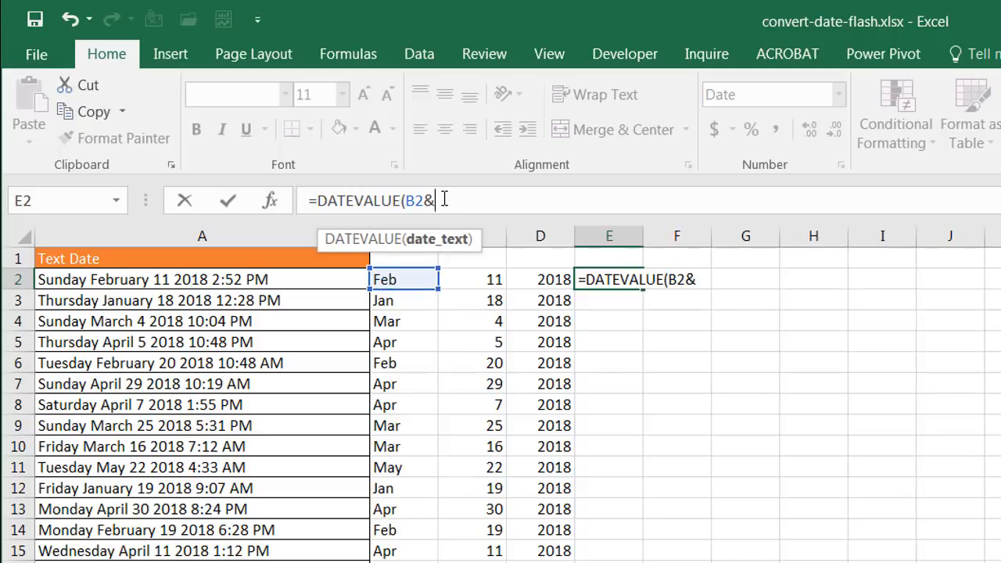
key(Return)
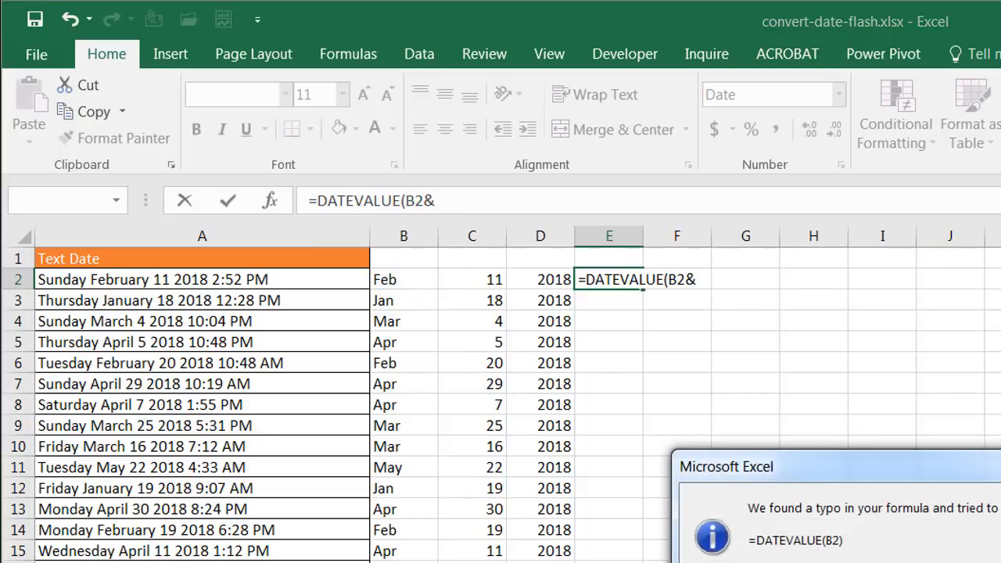
key(Escape)
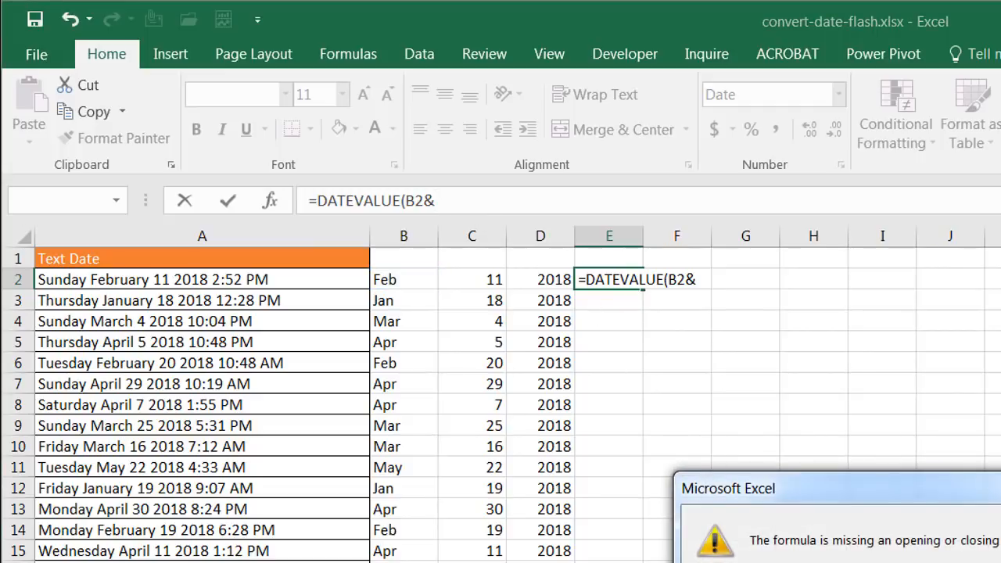
key(Return)
Step: Complete the E2 formula as =DATEVALUE(B2&" "&C2&", "&D2) to join month, day and year
click(450, 202)
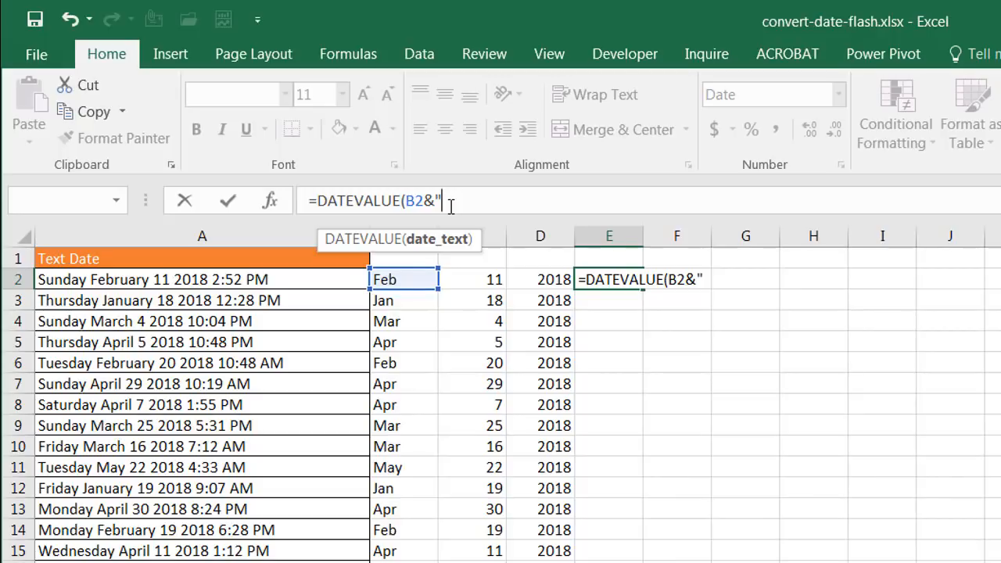
text("&)
click(477, 283)
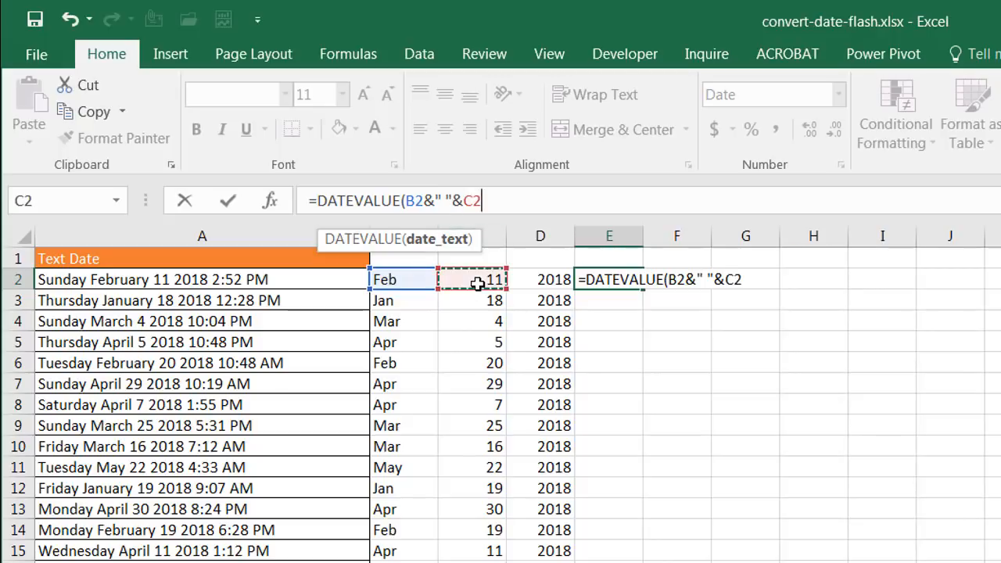
text(&)
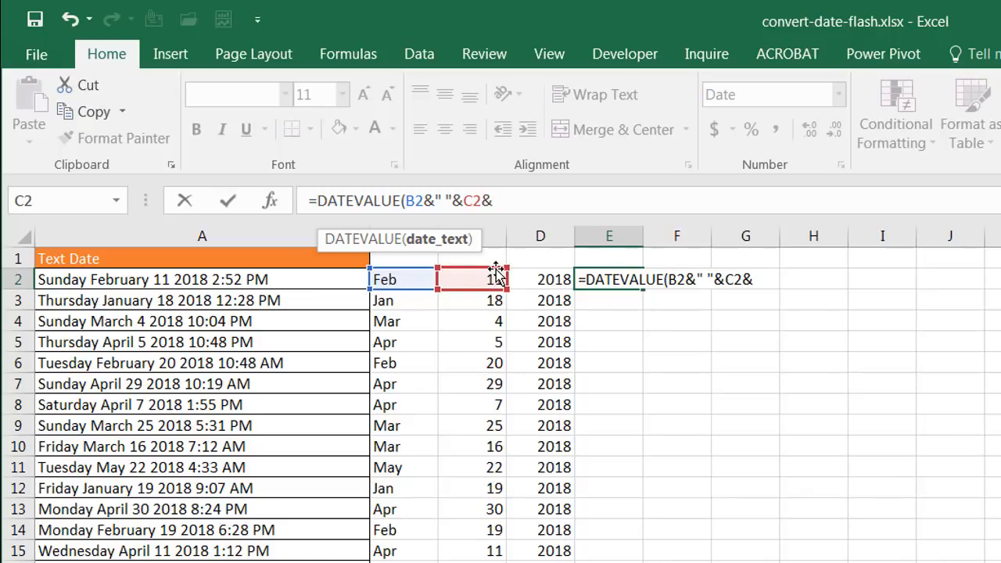
text(", "&)
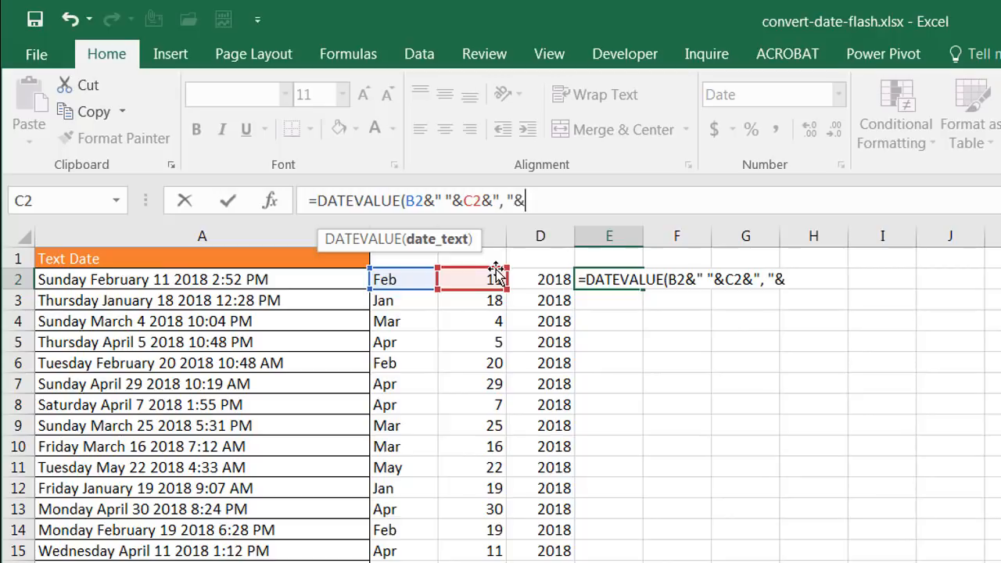
click(535, 284)
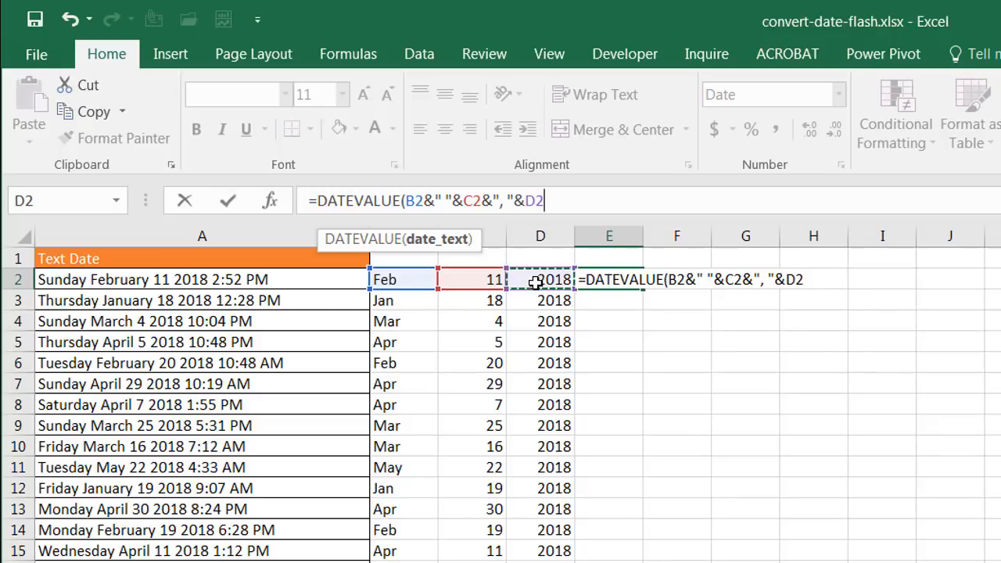
key(Return)
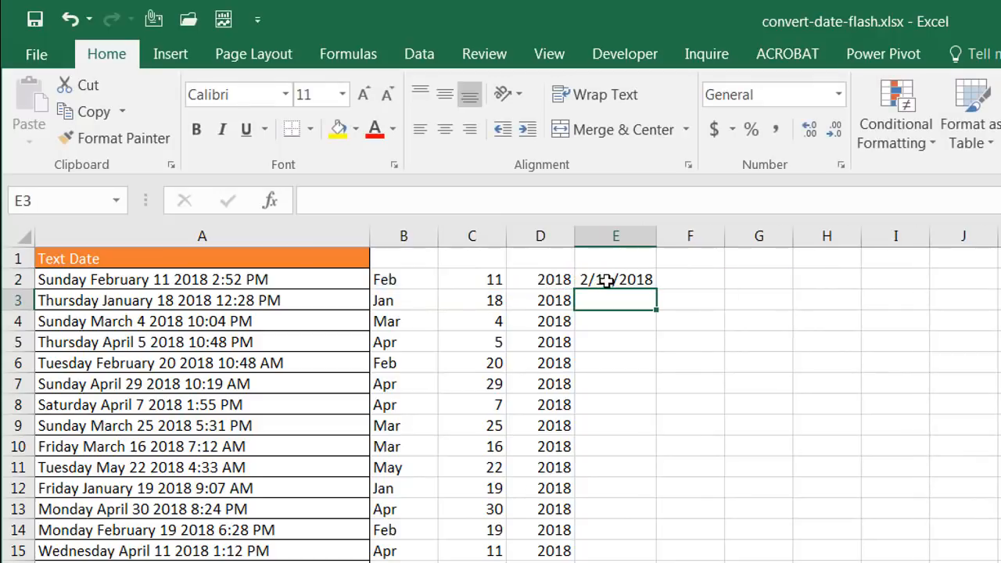
Step: Widen column E and copy the DATEVALUE formula from E2 down through the rows with text dates
drag(656, 235, 756, 235)
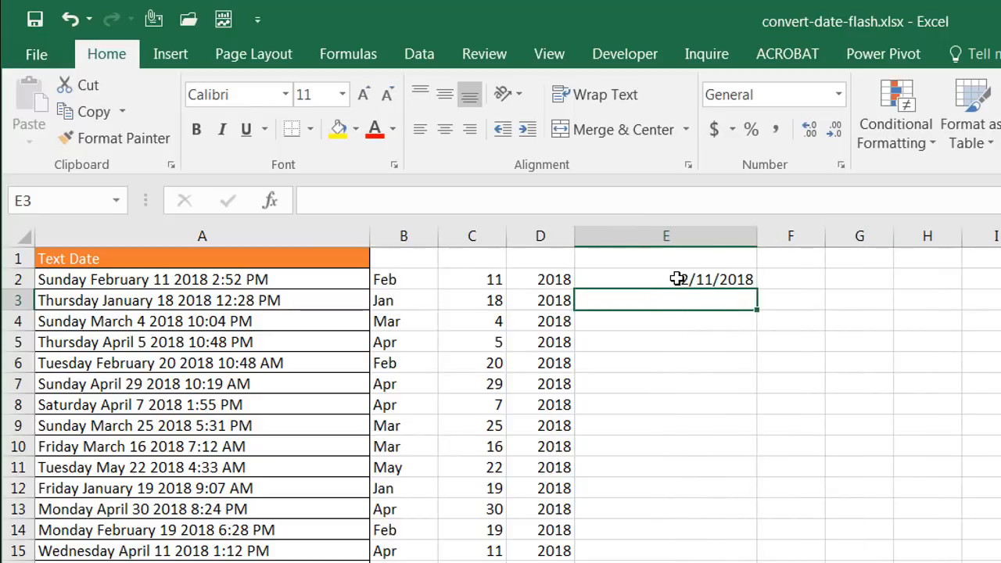
click(677, 280)
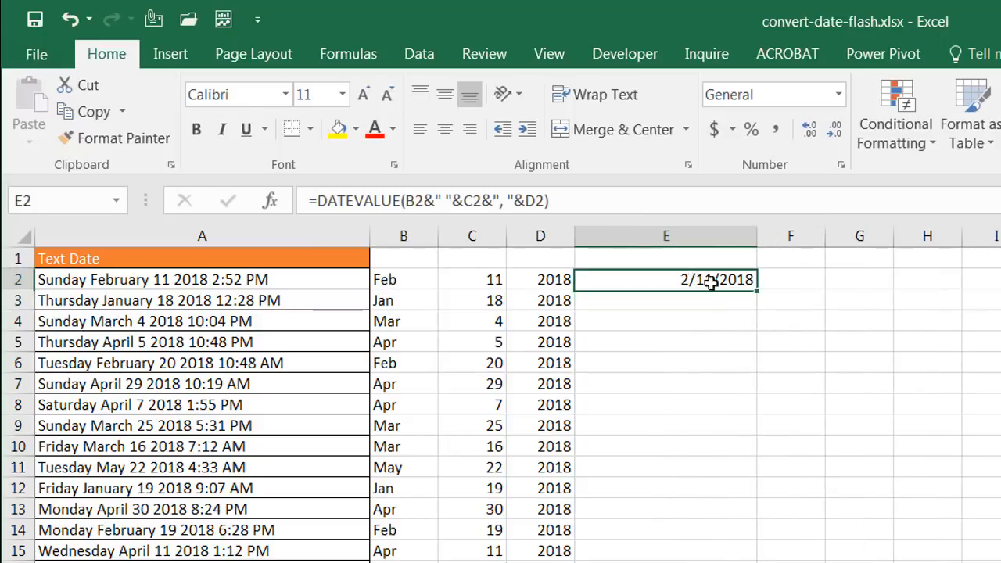
double_click(755, 288)
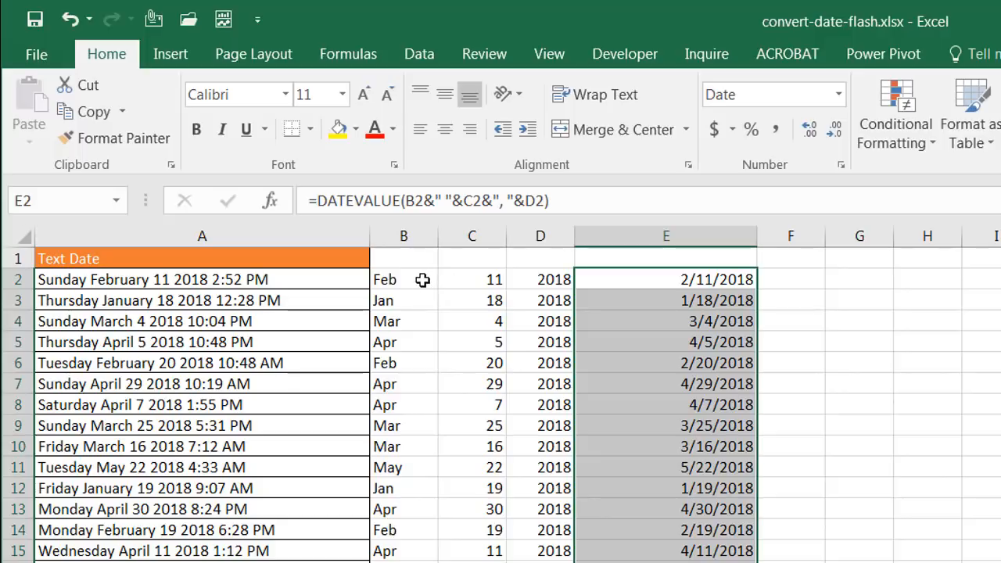
Step: Enter PM in F2 and Pm in F3, and try to Flash Fill the AM/PM values down column F
click(822, 277)
text(PM)
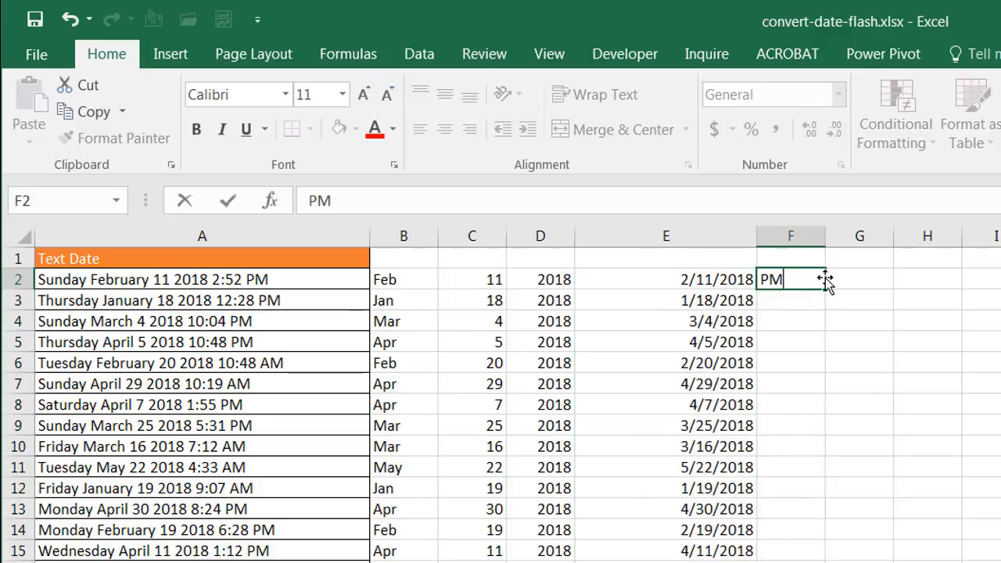
key(Return)
text(Pm)
key(Return)
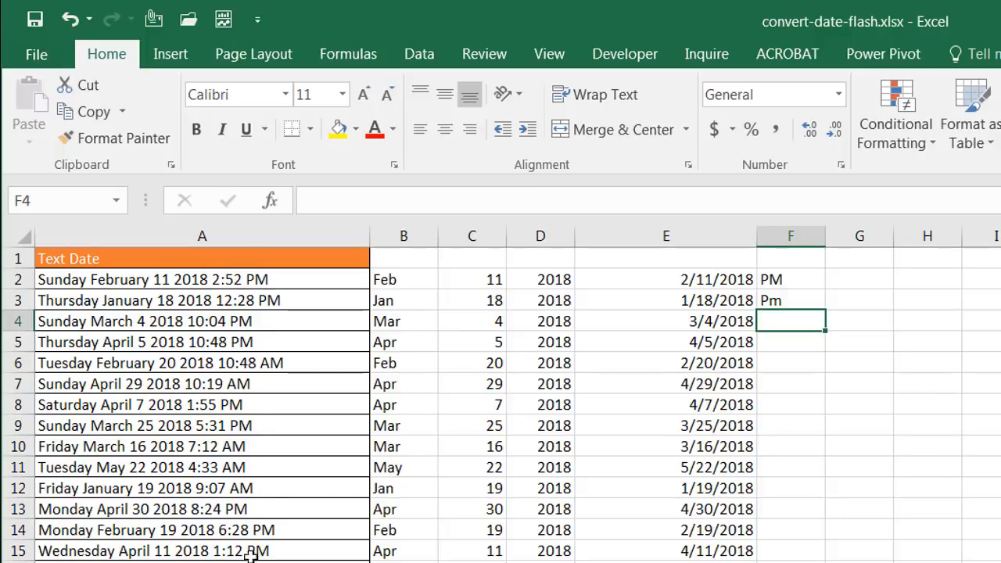
click(772, 278)
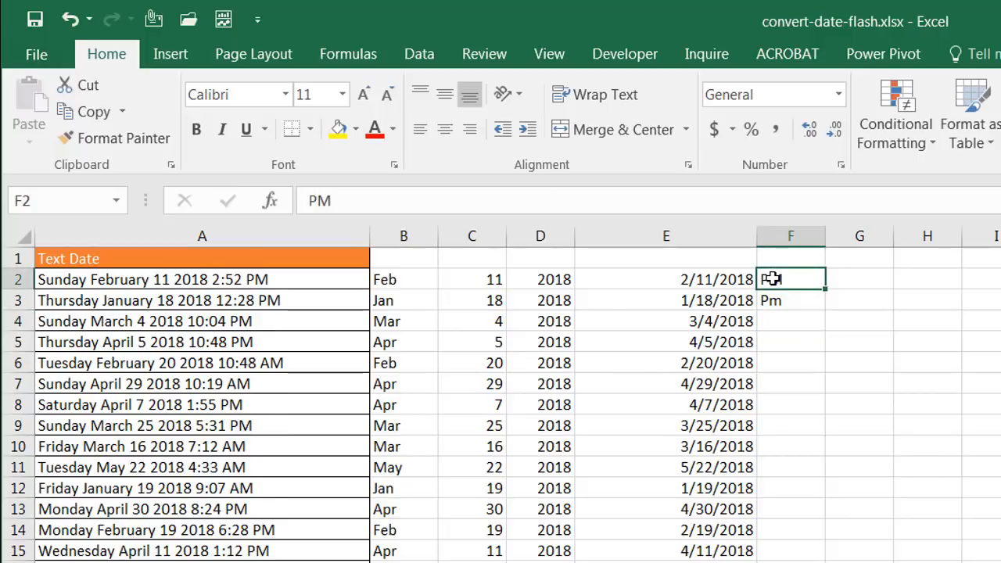
key(ctrl+e)
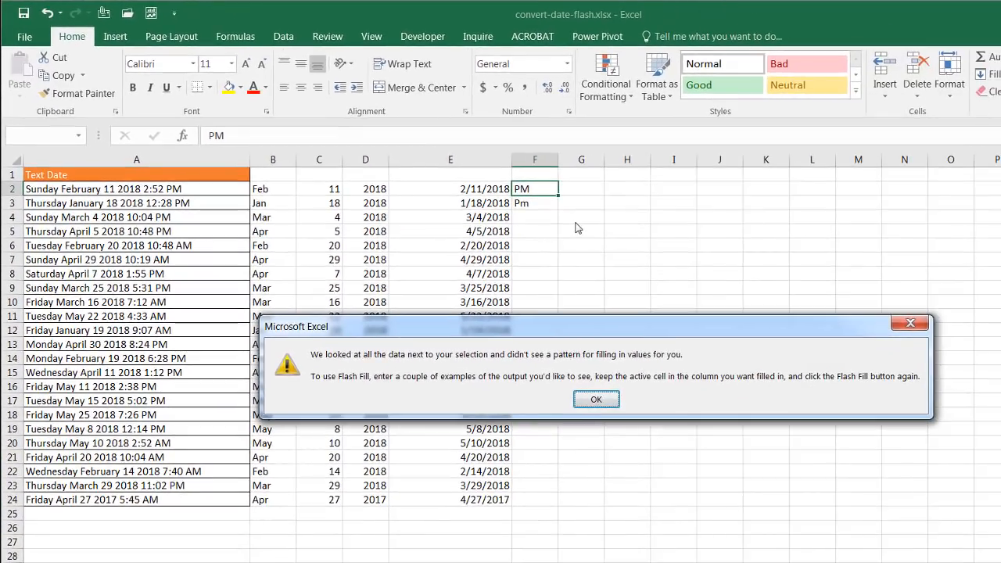
key(Return)
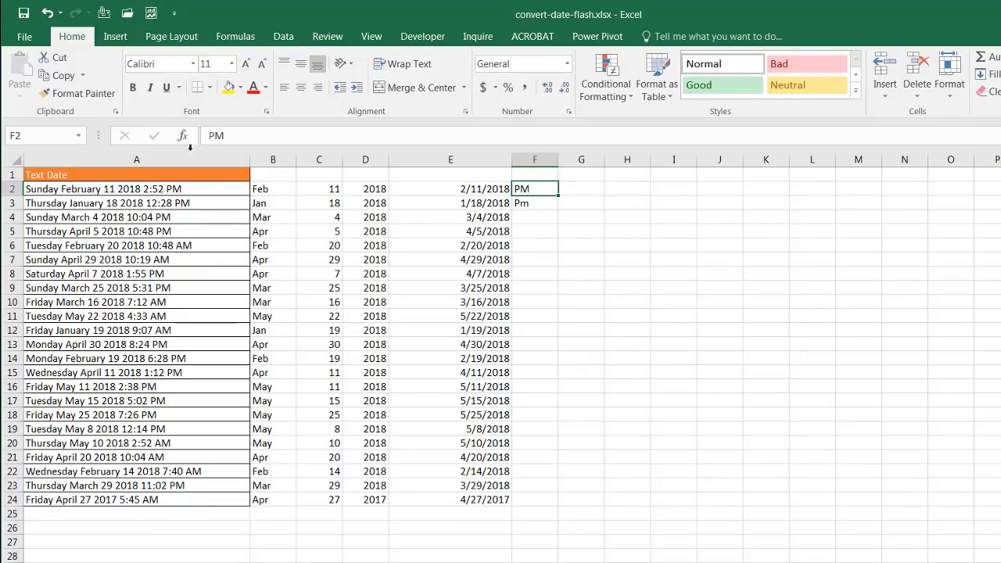
Step: Insert a blank column between the text dates in column A and the month column
click(276, 161)
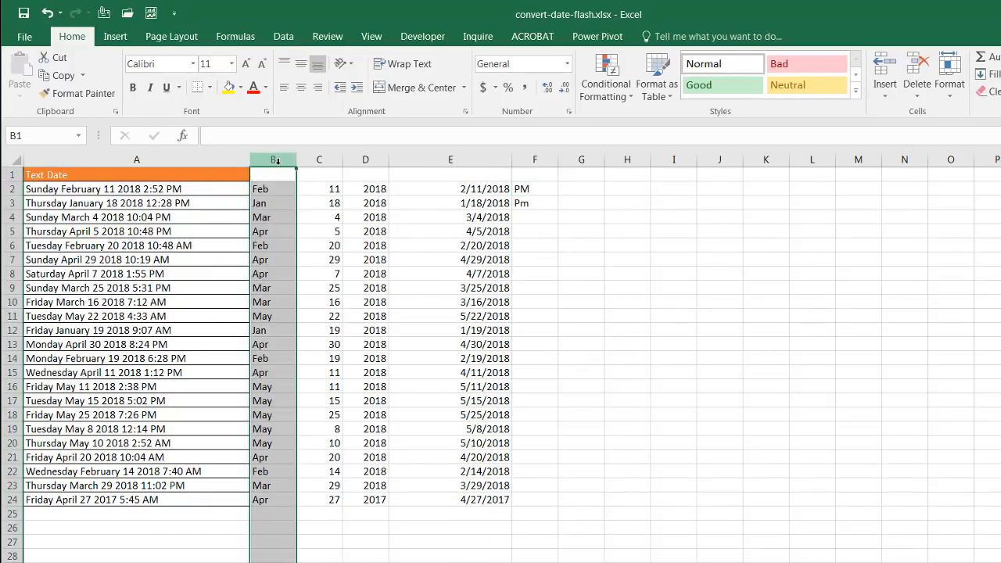
right_click(278, 160)
key(Escape)
key(ctrl+shift+plus)
Step: Enter lowercase pm in B2 and B3 and try to Flash Fill the rest of column B
click(273, 189)
text(pm)
key(Return)
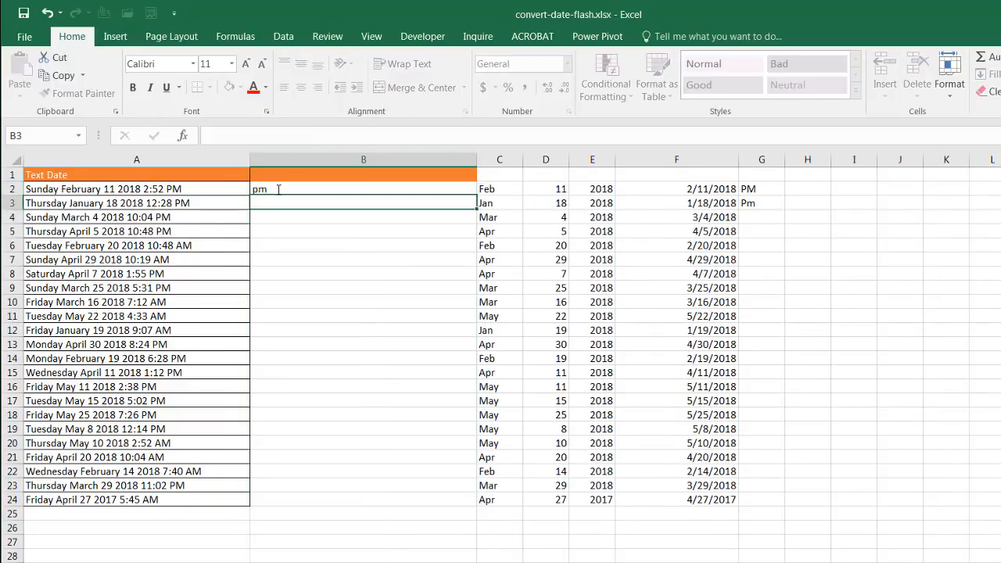
text(pm)
key(Return)
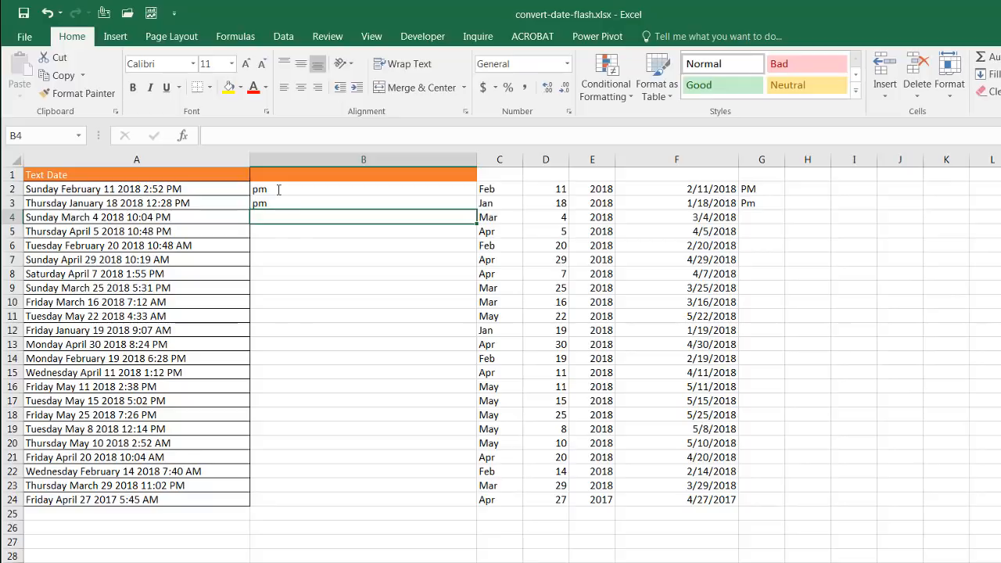
key(ctrl+e)
click(609, 405)
Step: Replace the entries in B2 and B3 with uppercase PM and try to Flash Fill column B again
click(273, 192)
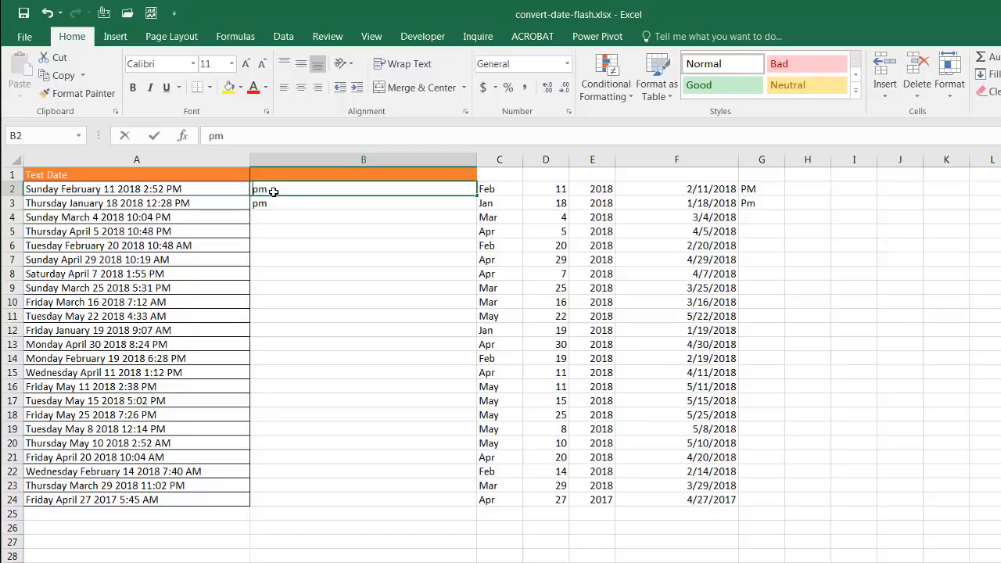
text(PM)
key(Return)
text(PM)
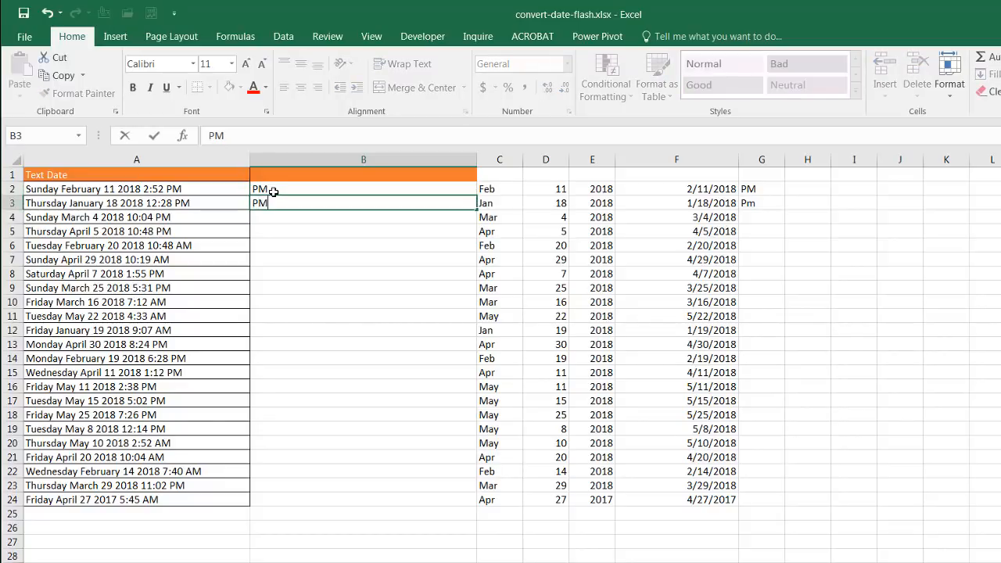
key(Return)
key(ctrl+e)
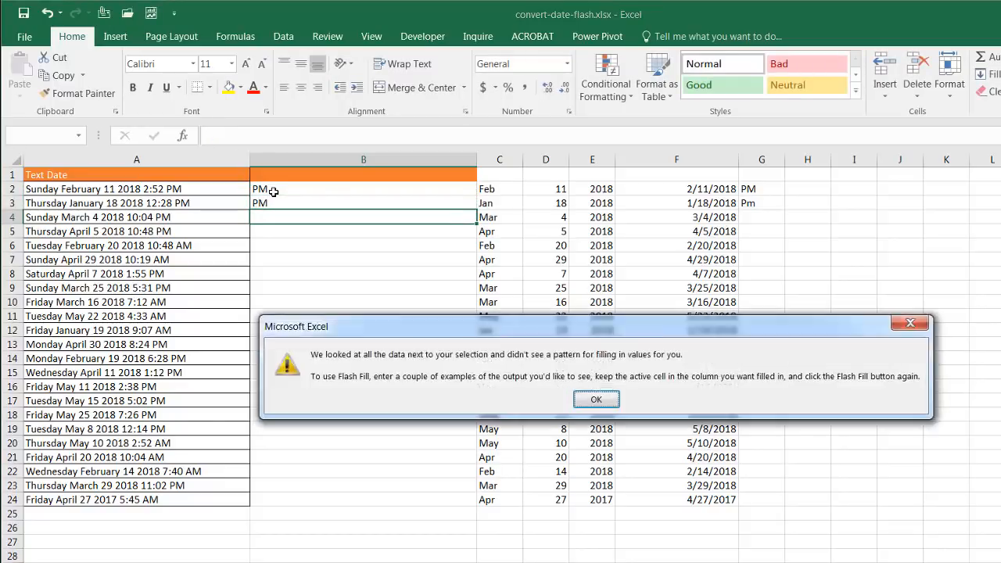
click(596, 399)
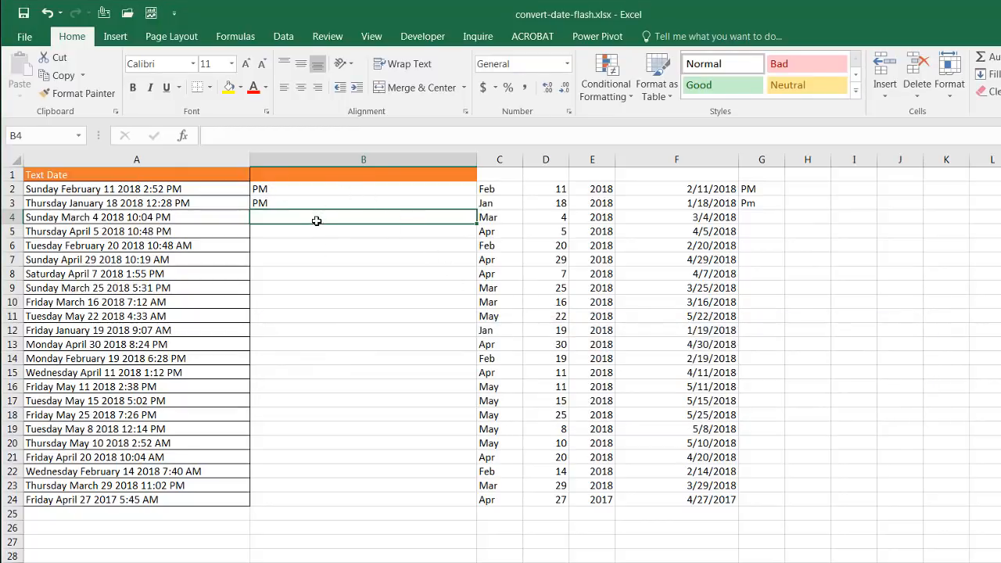
Step: Add the examples PM in B4 and B5 and AM in B6, and Flash Fill the remaining rows of column B
text(PM)
key(Return)
text(PM)
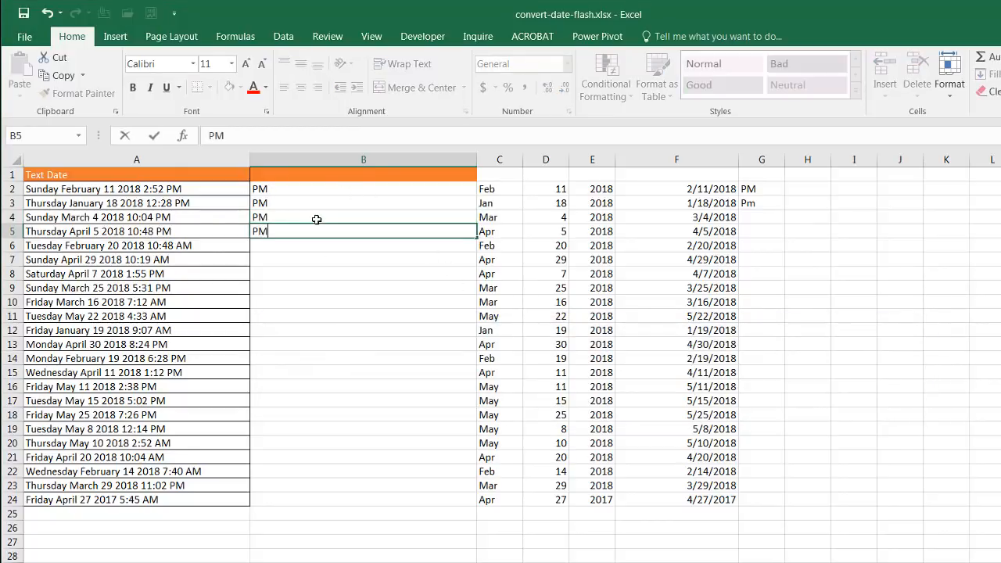
key(Return)
text(AM)
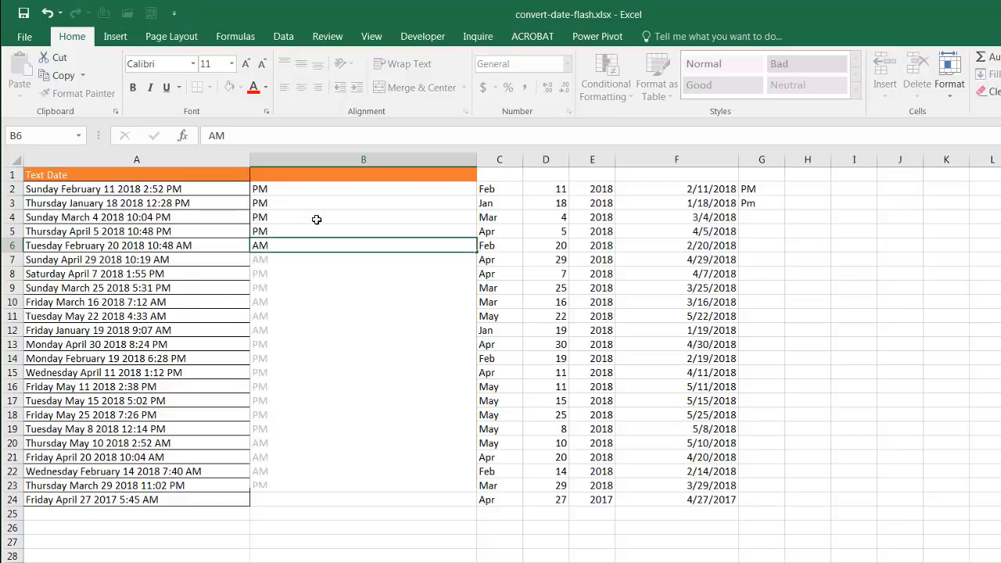
key(Return)
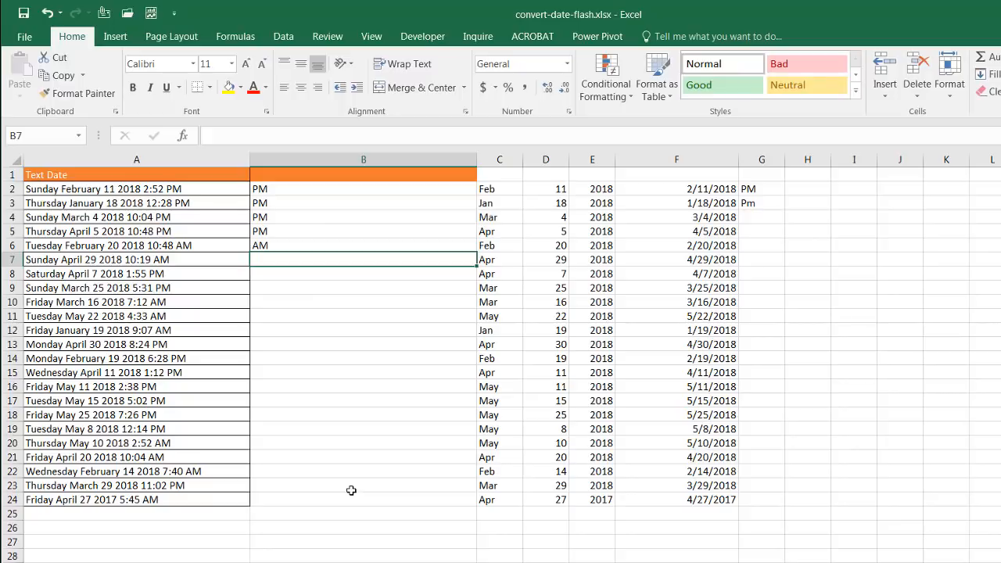
key(ctrl+e)
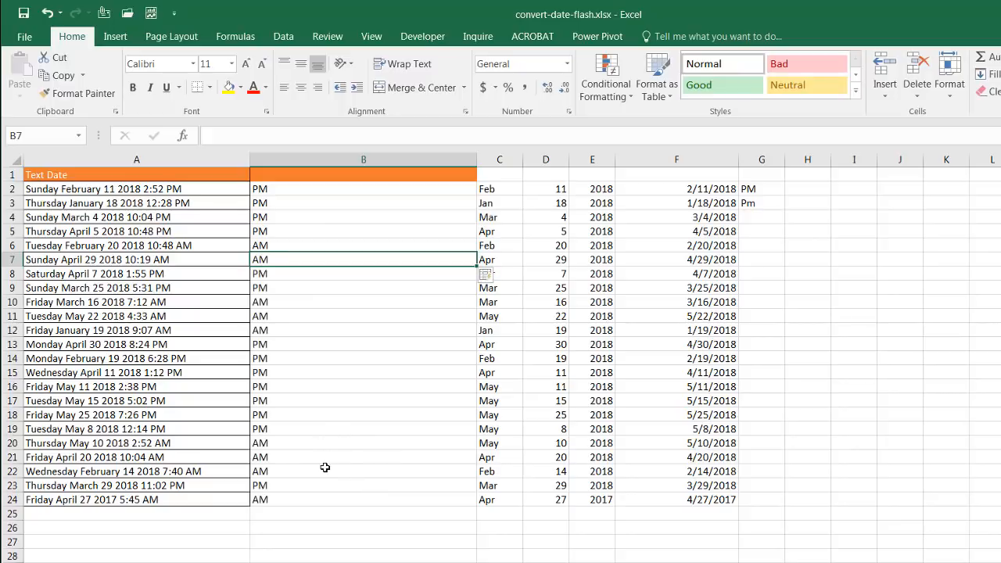